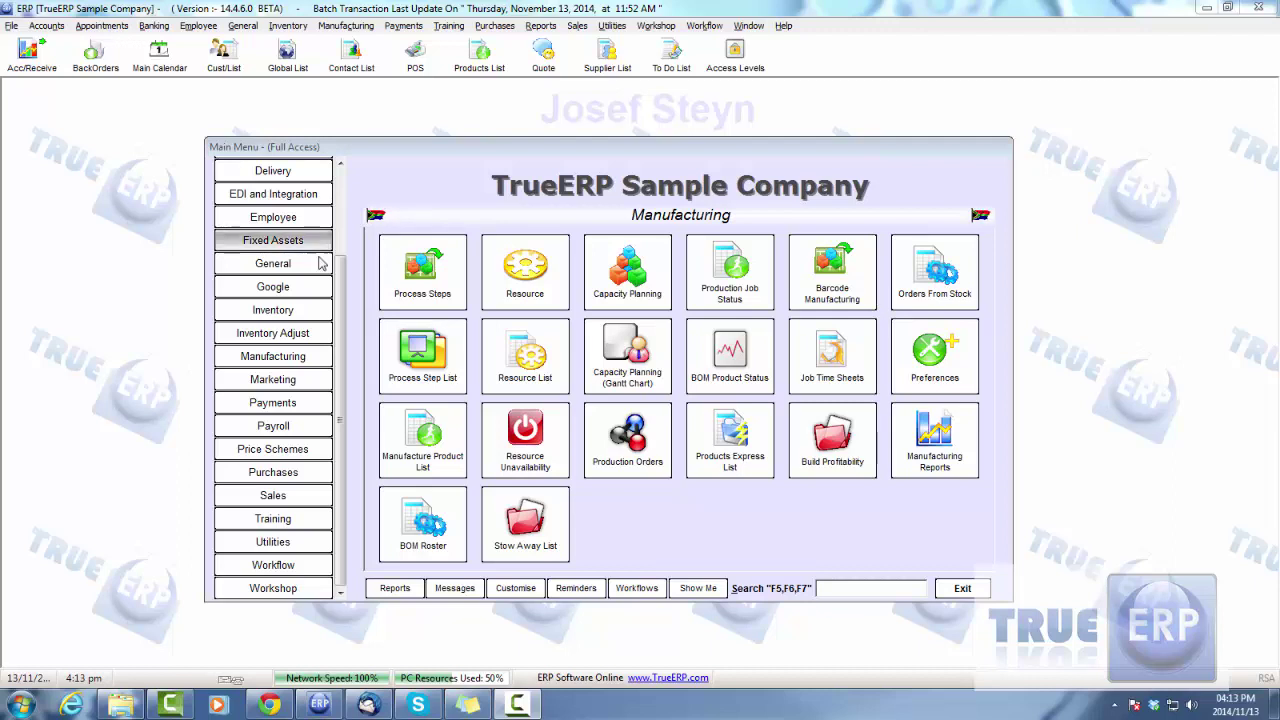
- Open the Wagon product from the Manufacture Product List and show its manufacturing tree
{"action": "left_click", "coordinate": [422, 440]}
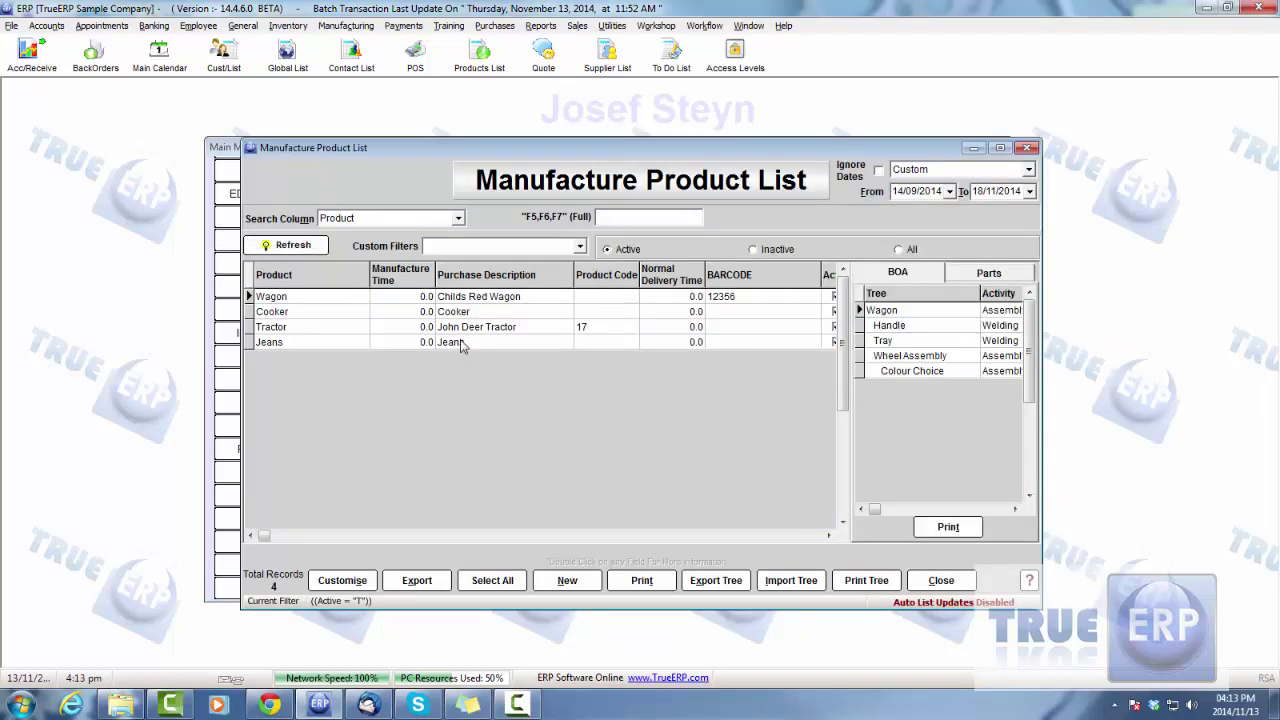
{"action": "left_click", "coordinate": [490, 297]}
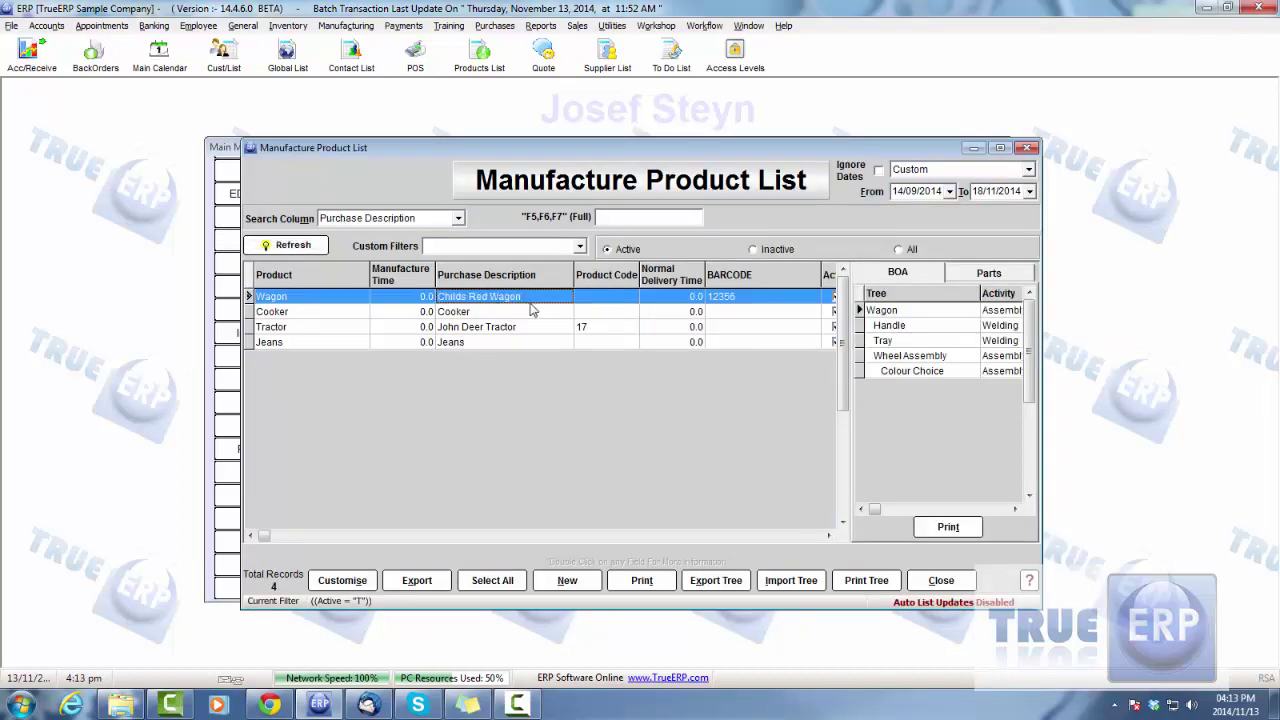
{"action": "double_click", "coordinate": [531, 303]}
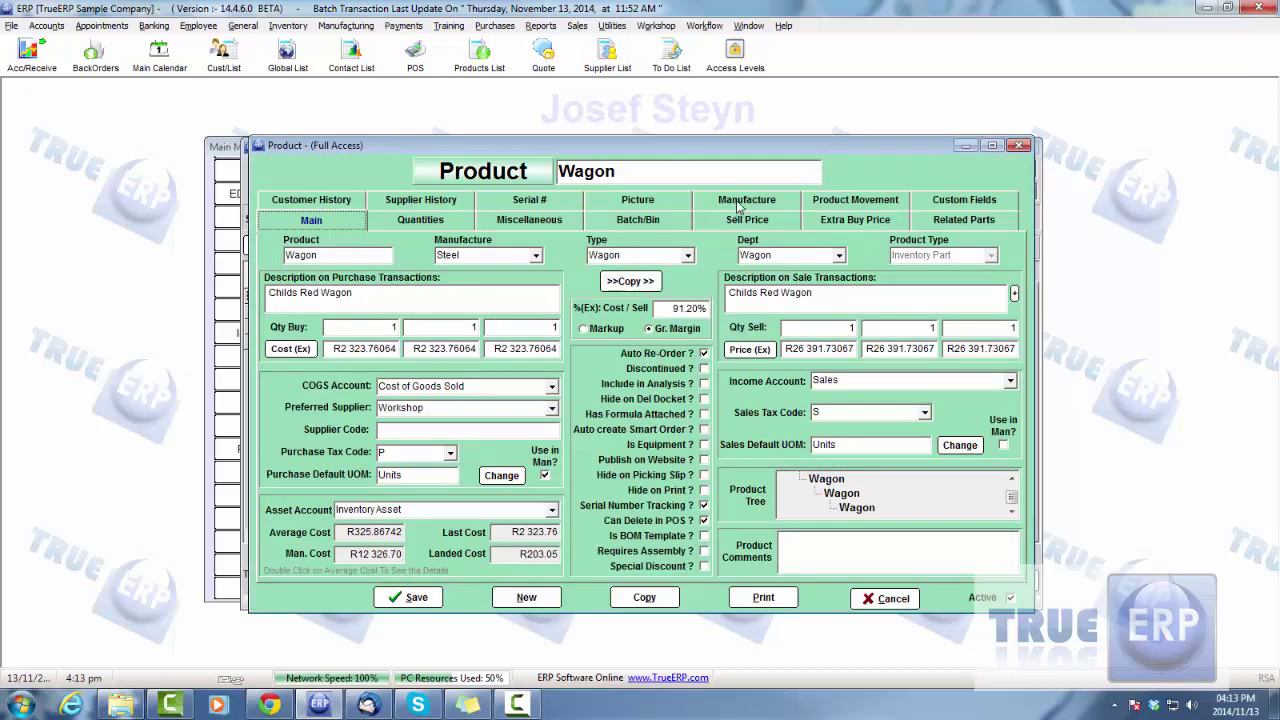
{"action": "left_click", "coordinate": [740, 204]}
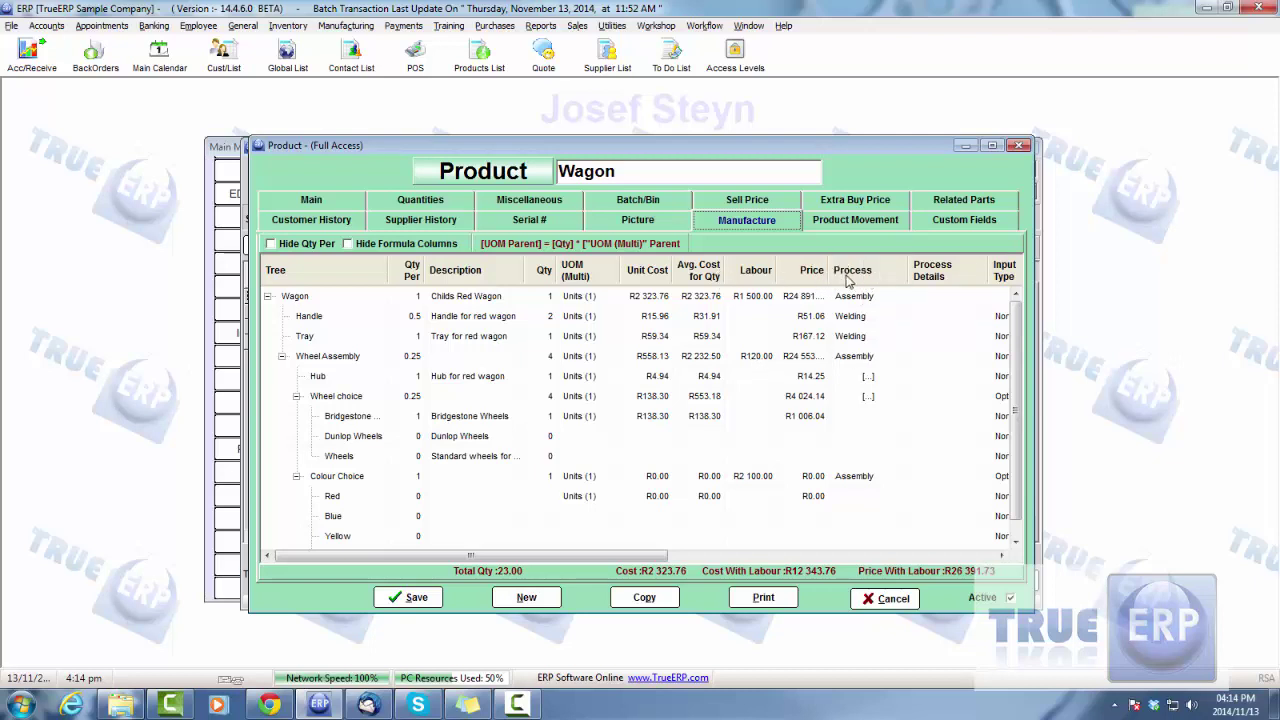
- View the process steps of the top-level Wagon item and close them without changes
{"action": "left_click_drag", "start_coordinate": [765, 283], "coordinate": [889, 272]}
{"action": "left_click", "coordinate": [866, 298]}
{"action": "left_click", "coordinate": [868, 297]}
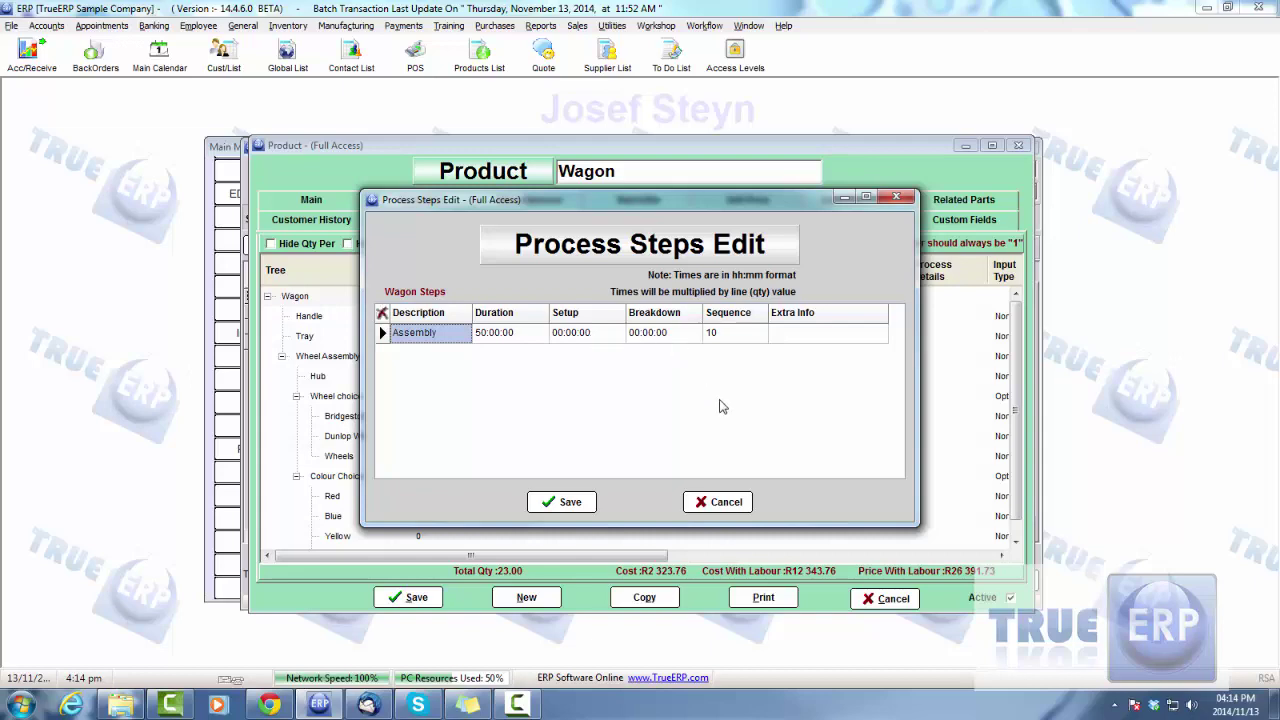
{"action": "left_click", "coordinate": [708, 502]}
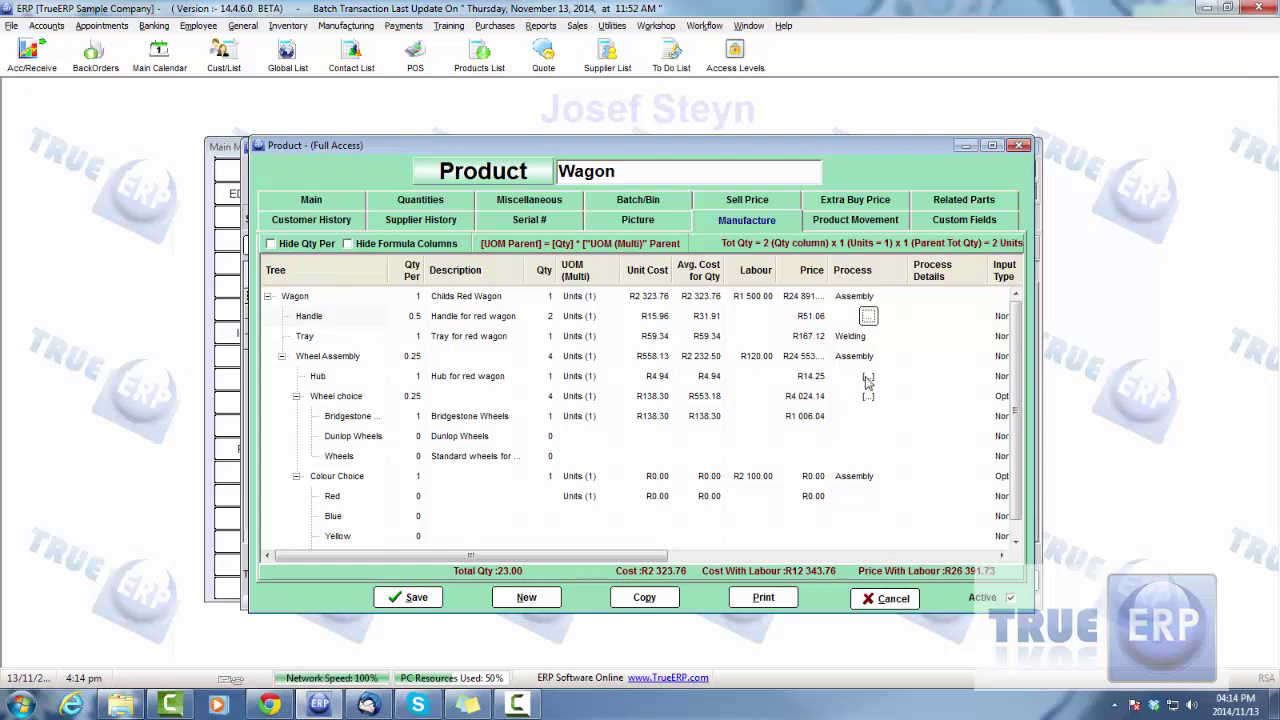
- View the process steps of the Hub component and close them without changes
{"action": "left_click", "coordinate": [868, 377]}
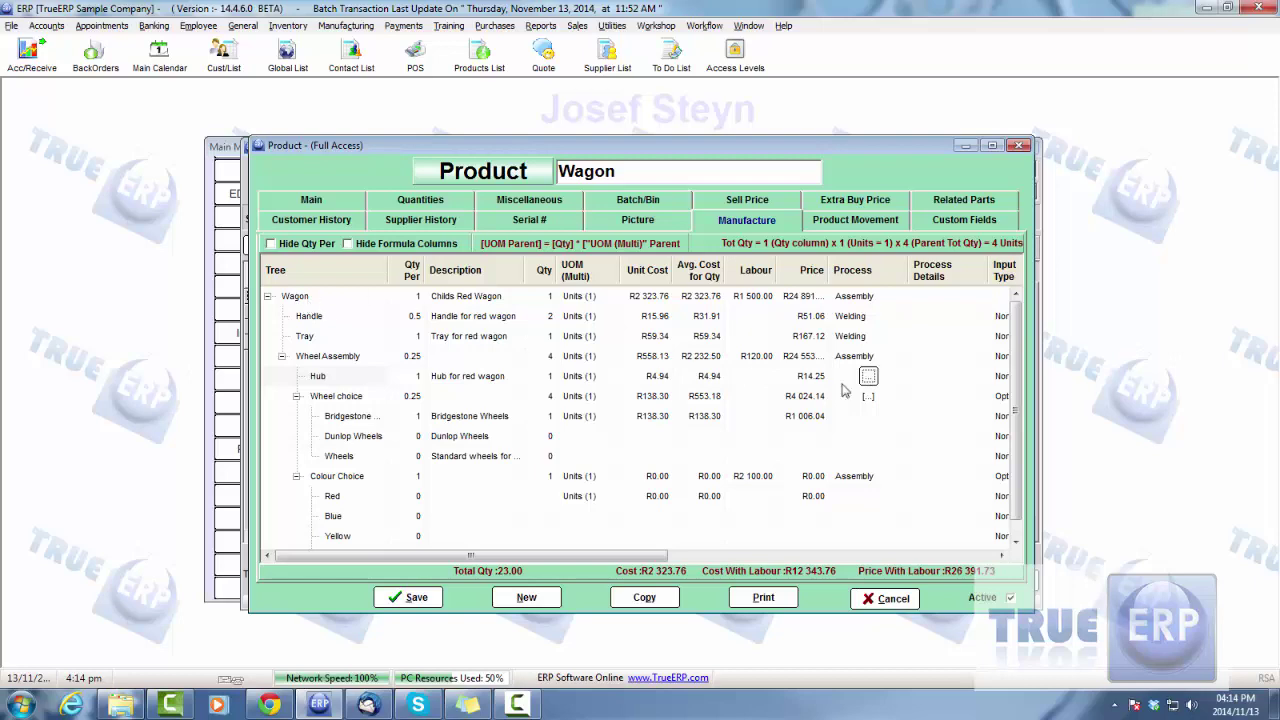
{"action": "left_click", "coordinate": [868, 377]}
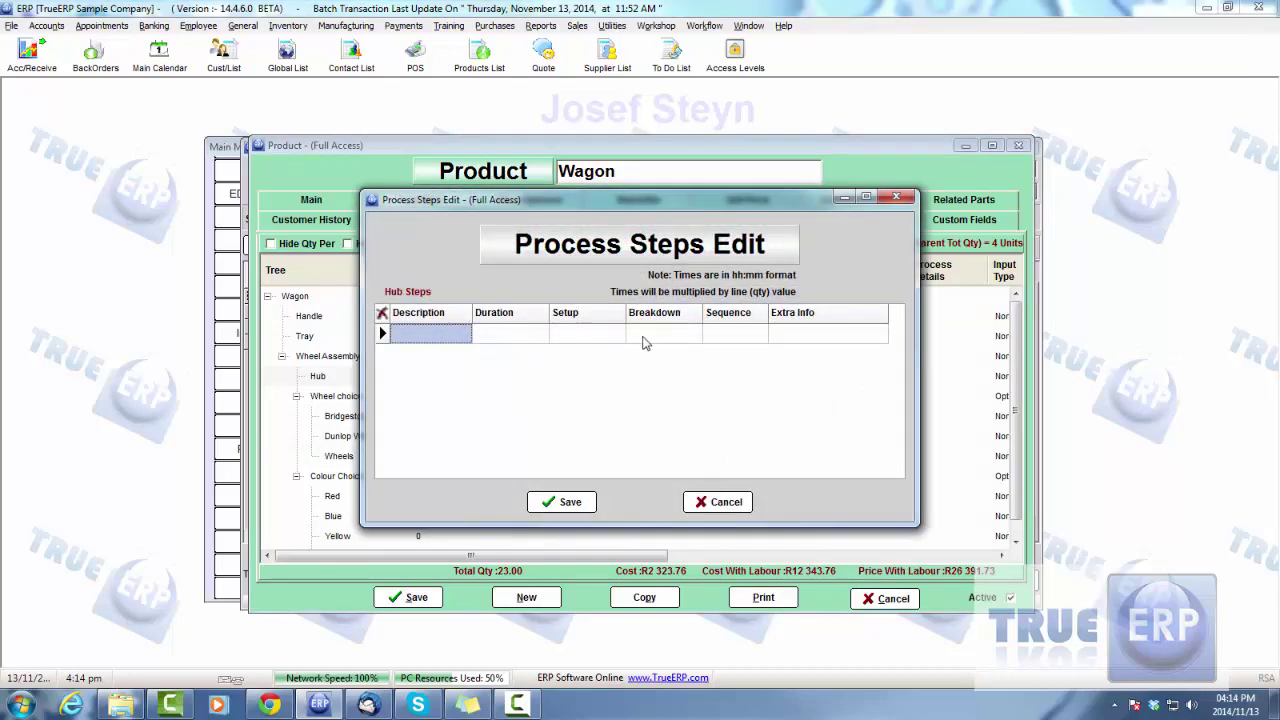
{"action": "left_click", "coordinate": [728, 502]}
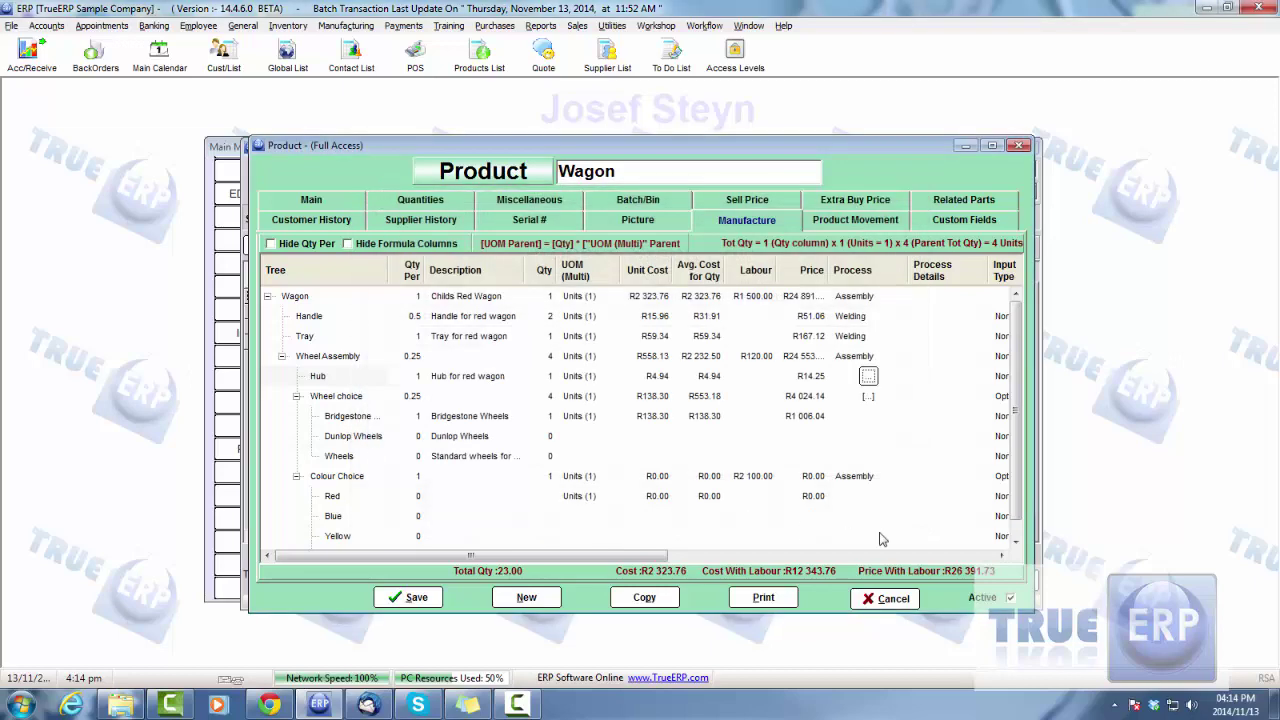
- Review the remaining columns of the Wagon tree and move the Description column ahead of Qty Per
{"action": "left_click", "coordinate": [998, 557]}
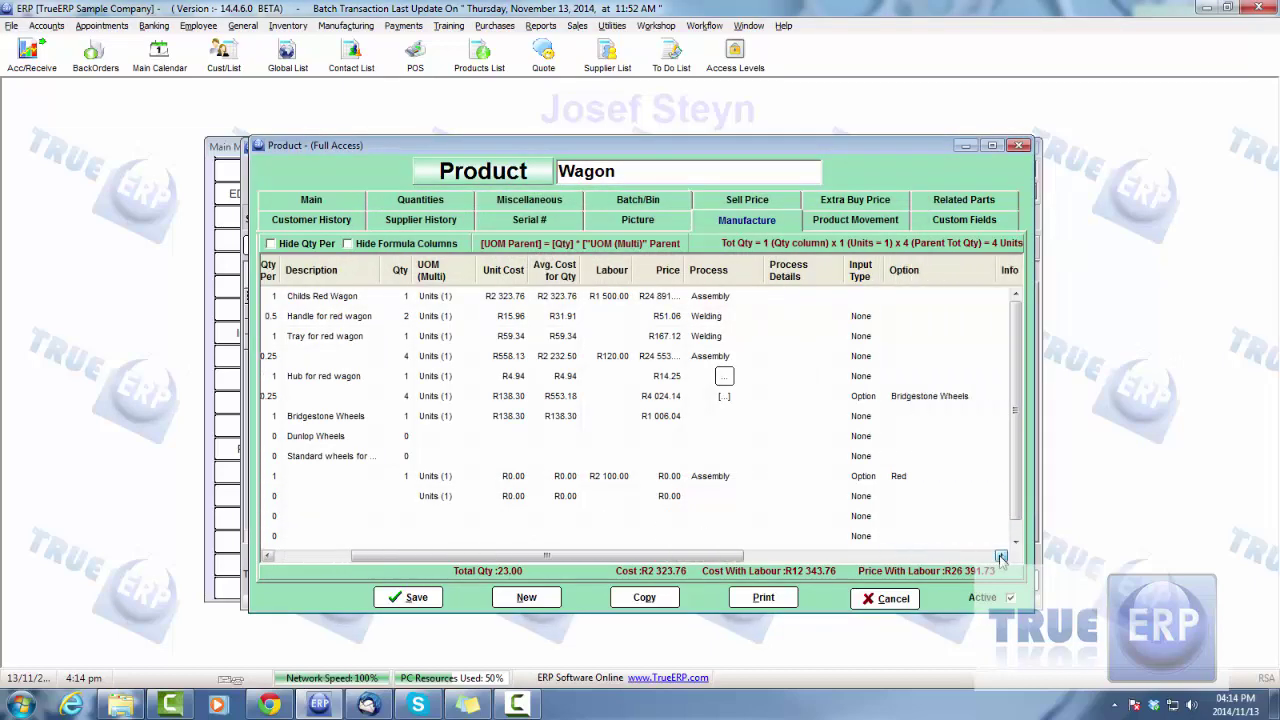
{"action": "left_click", "coordinate": [1001, 557]}
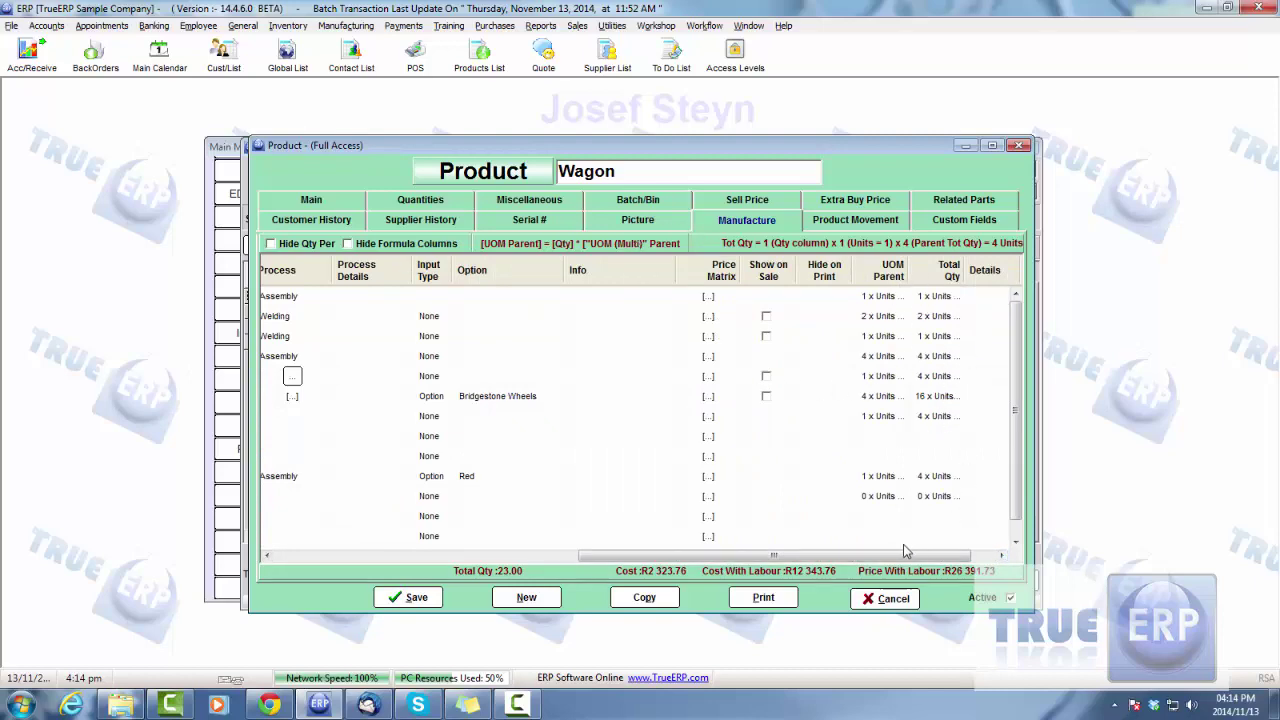
{"action": "left_click_drag", "start_coordinate": [905, 550], "coordinate": [573, 562]}
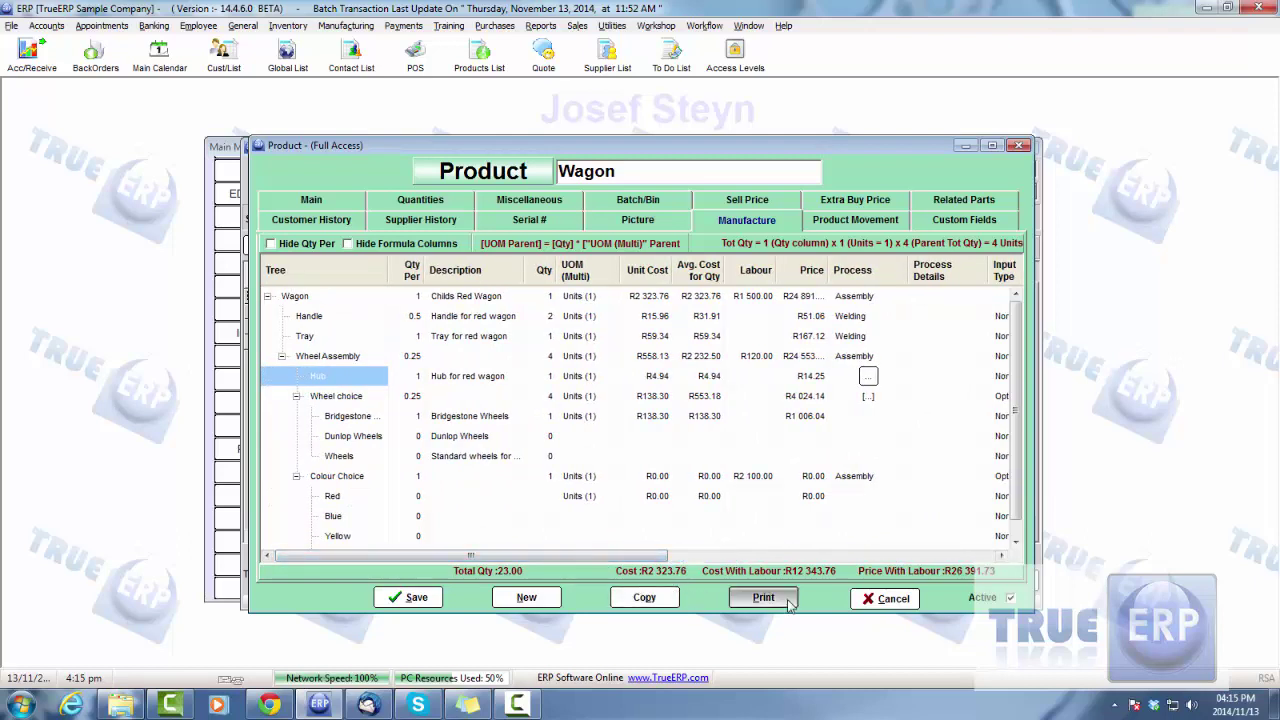
{"action": "left_click_drag", "start_coordinate": [466, 278], "coordinate": [395, 271]}
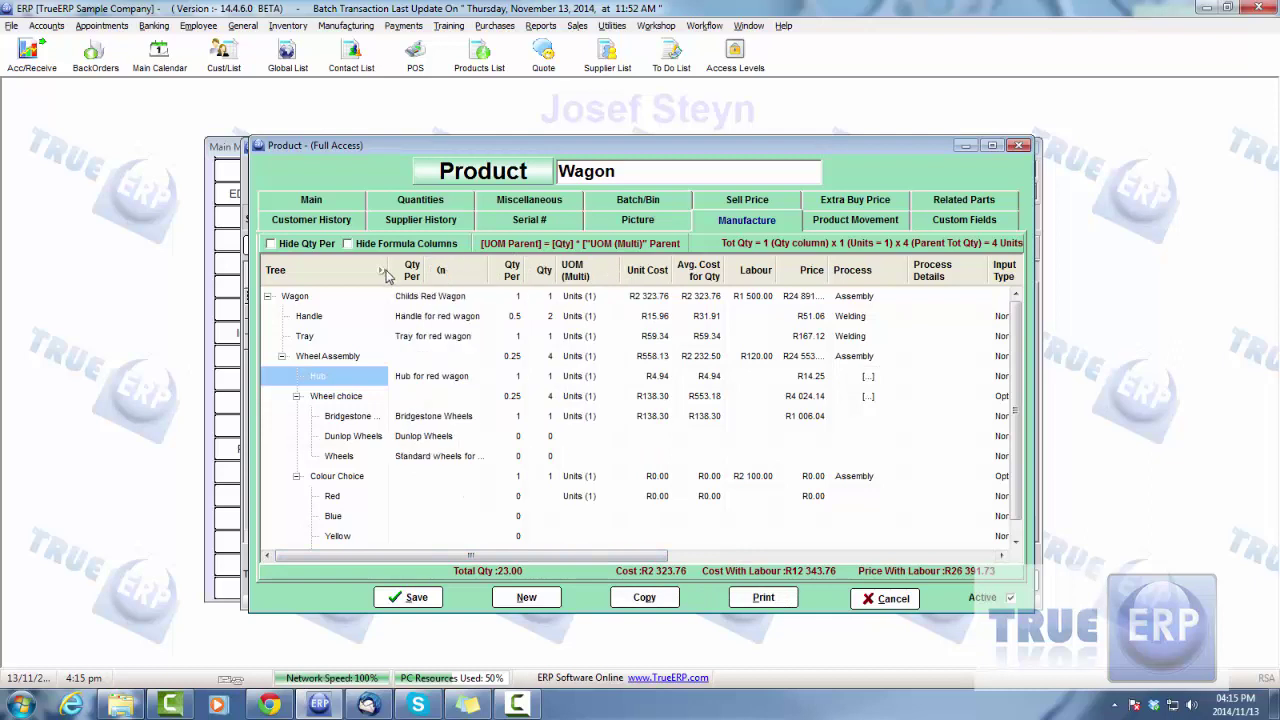
- View the branch options for Tray and the product lists for Wheels and Dunlop Wheels, closing each without choosing a product
{"action": "right_click", "coordinate": [309, 343]}
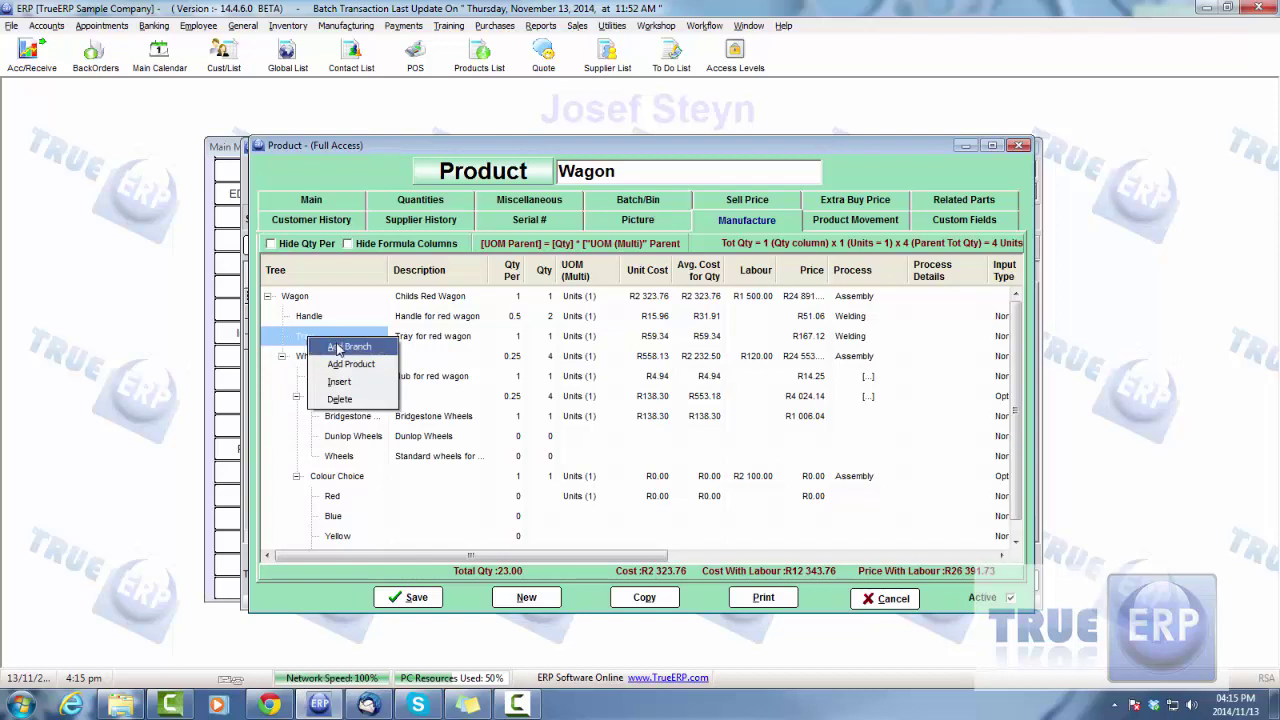
{"action": "left_click", "coordinate": [345, 458]}
{"action": "double_click", "coordinate": [345, 459]}
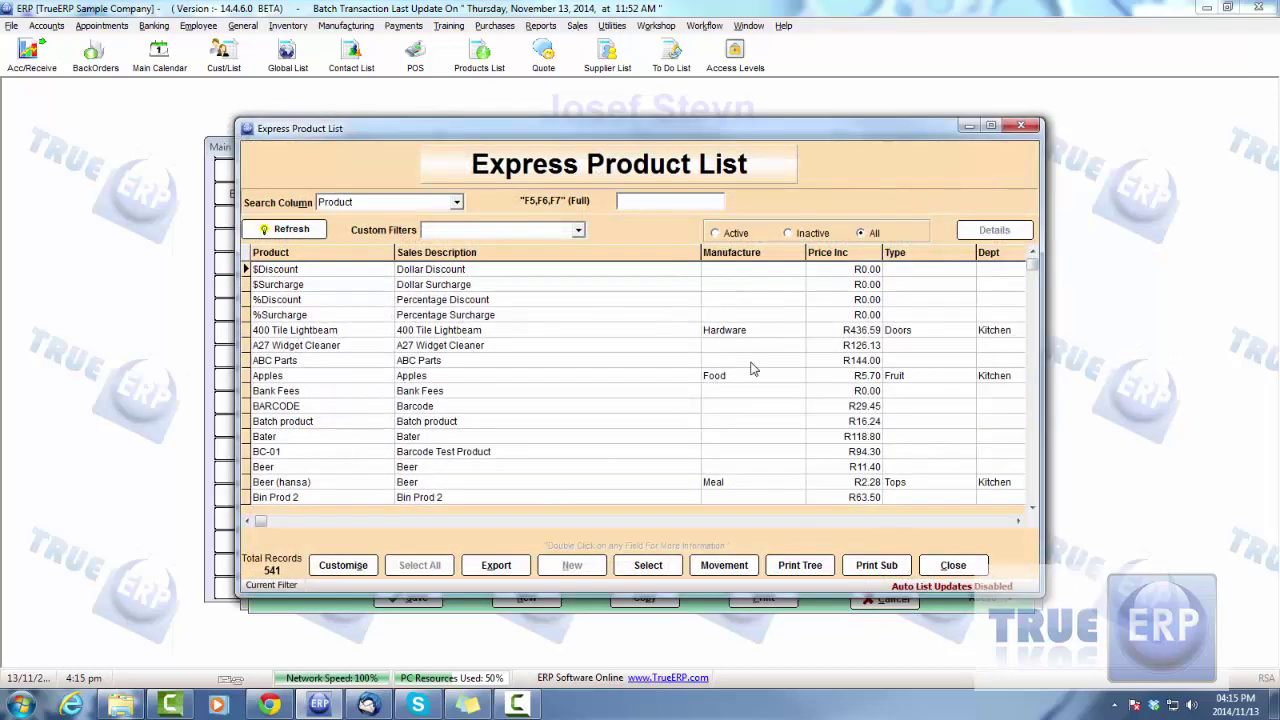
{"action": "left_click", "coordinate": [947, 565]}
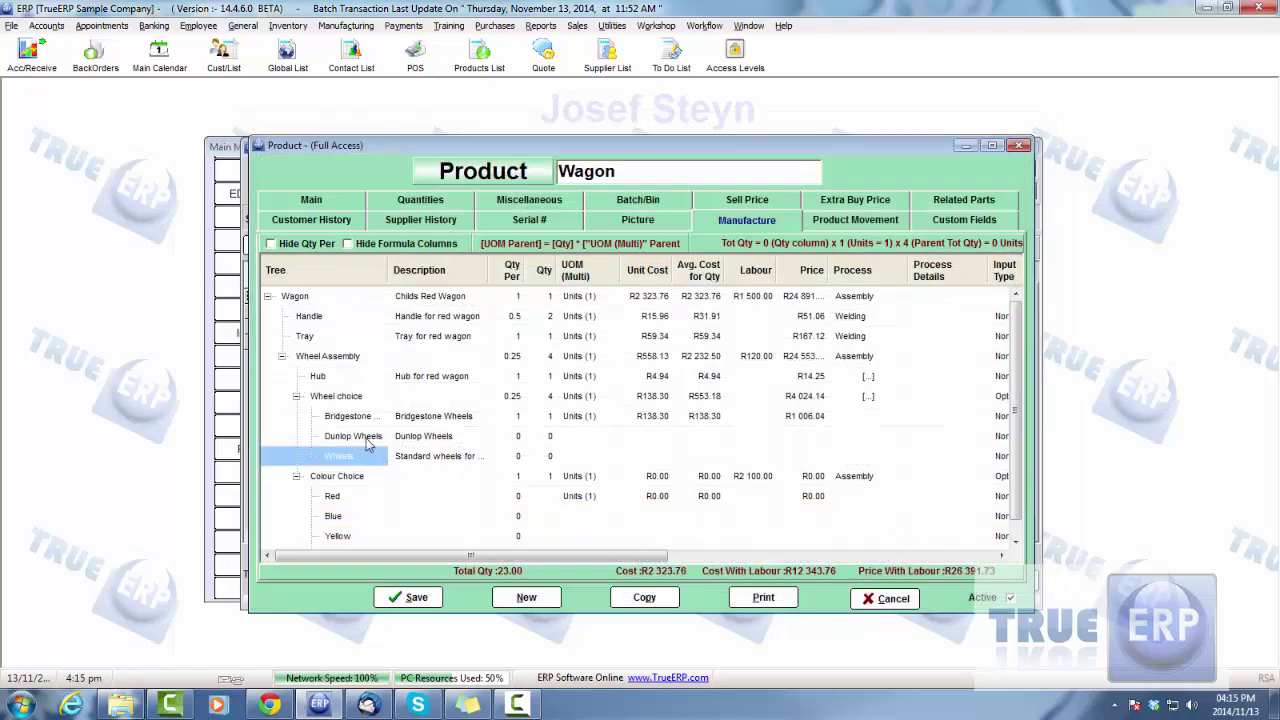
{"action": "double_click", "coordinate": [367, 442]}
{"action": "left_click", "coordinate": [952, 565]}
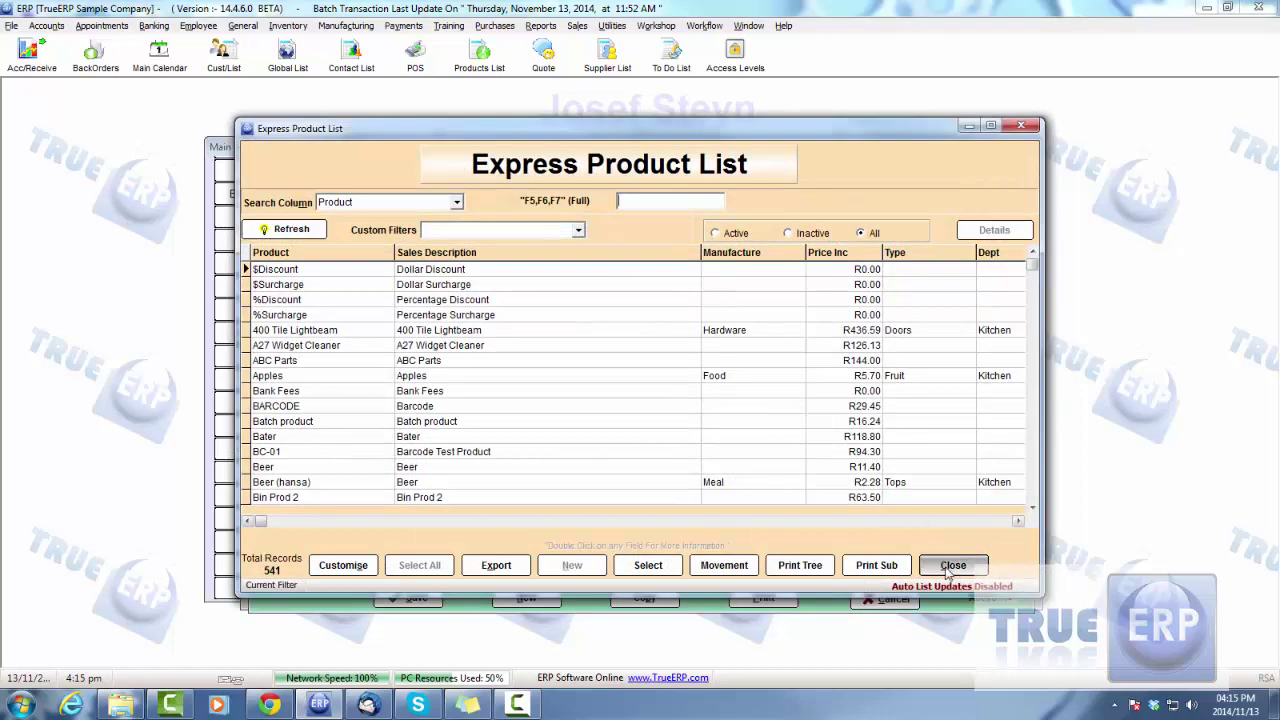
- Overwrite part of the Wheel Assembly branch name with "dfhfh", and close the Wagon product without saving
{"action": "left_click", "coordinate": [325, 358]}
{"action": "left_click", "coordinate": [327, 356]}
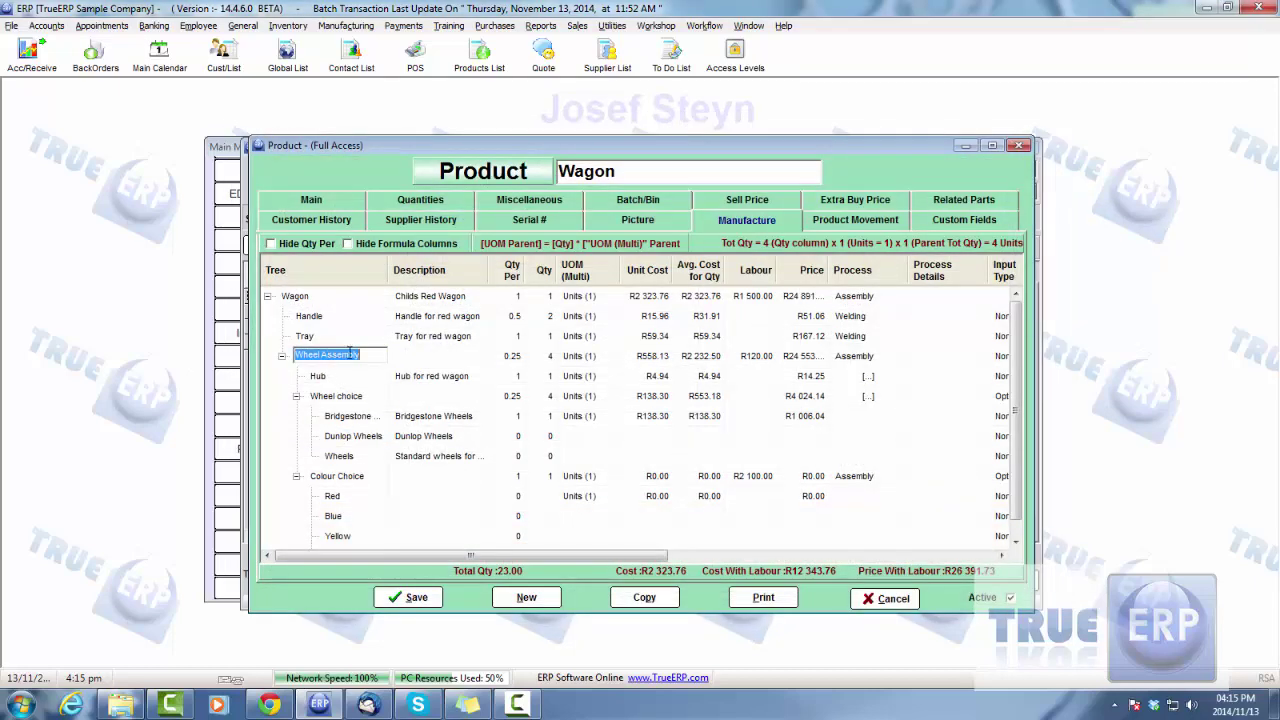
{"action": "left_click_drag", "start_coordinate": [367, 352], "coordinate": [325, 356]}
{"action": "type", "text": "dfhfh"}
{"action": "left_click", "coordinate": [370, 375]}
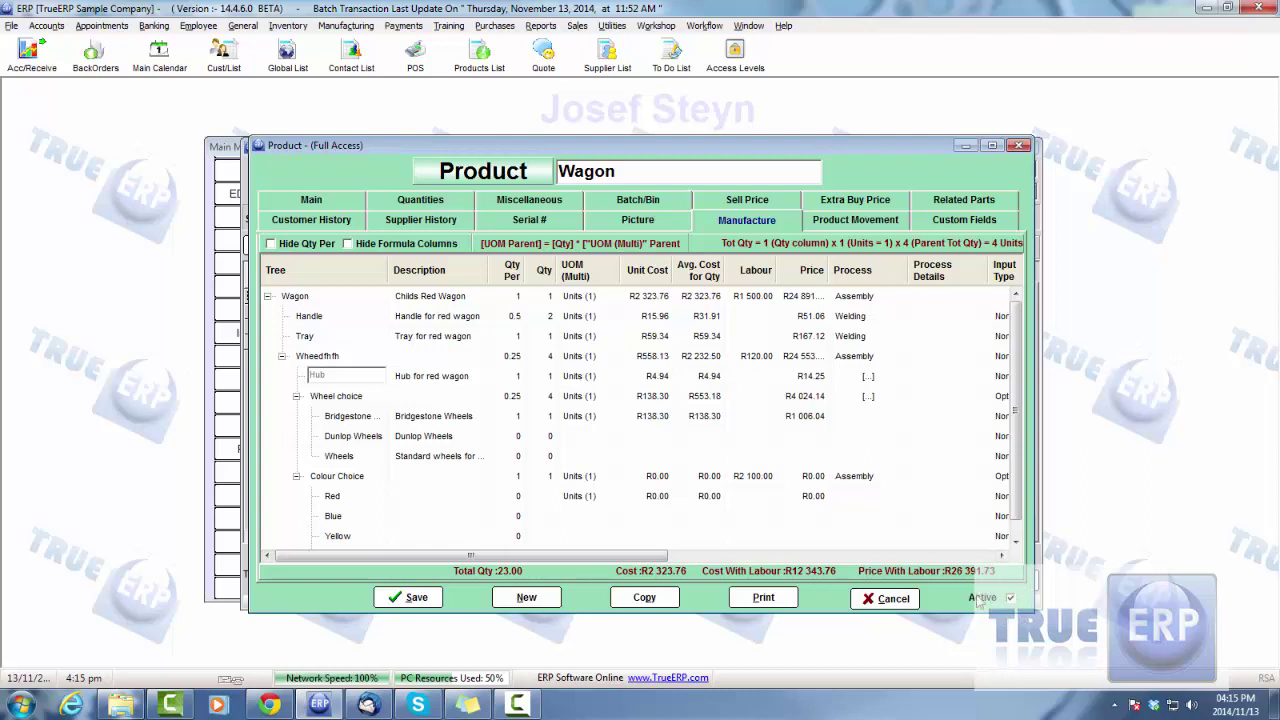
{"action": "left_click", "coordinate": [885, 598]}
{"action": "left_click", "coordinate": [688, 388]}
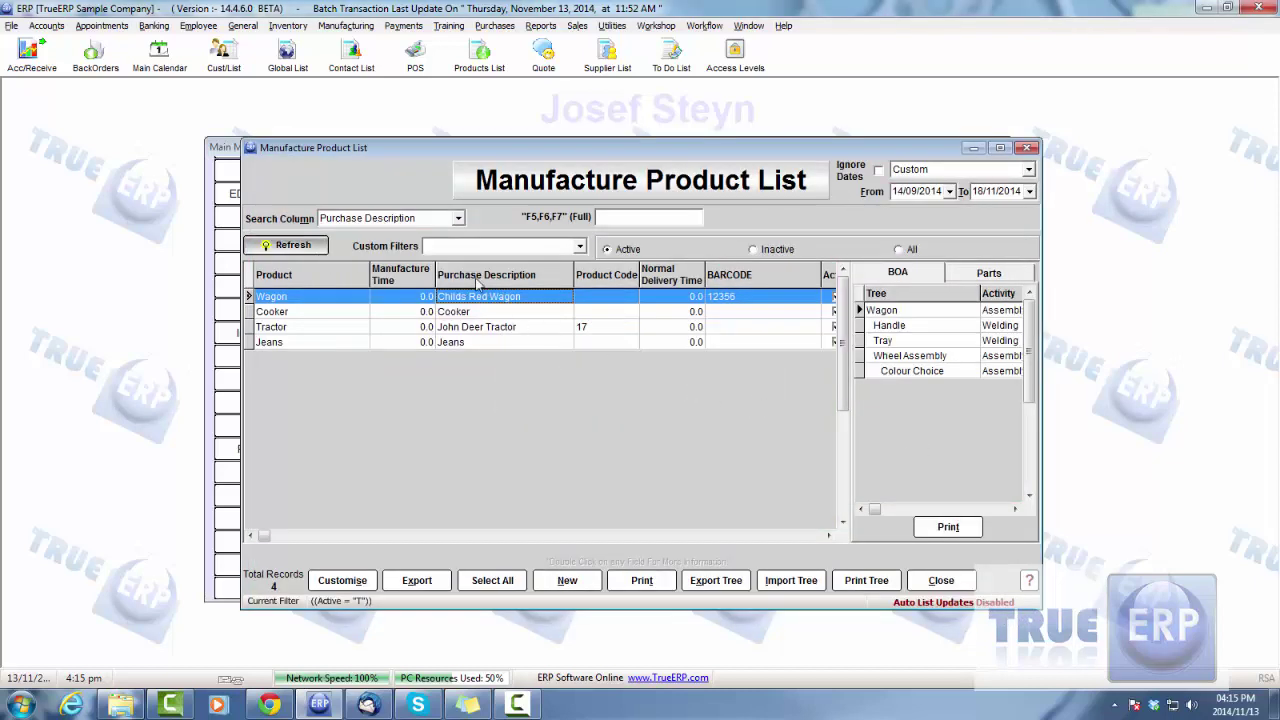
- View the Cooker product's manufacturing tree, and close the product and the Manufacture Product List without saving
{"action": "left_click", "coordinate": [311, 311]}
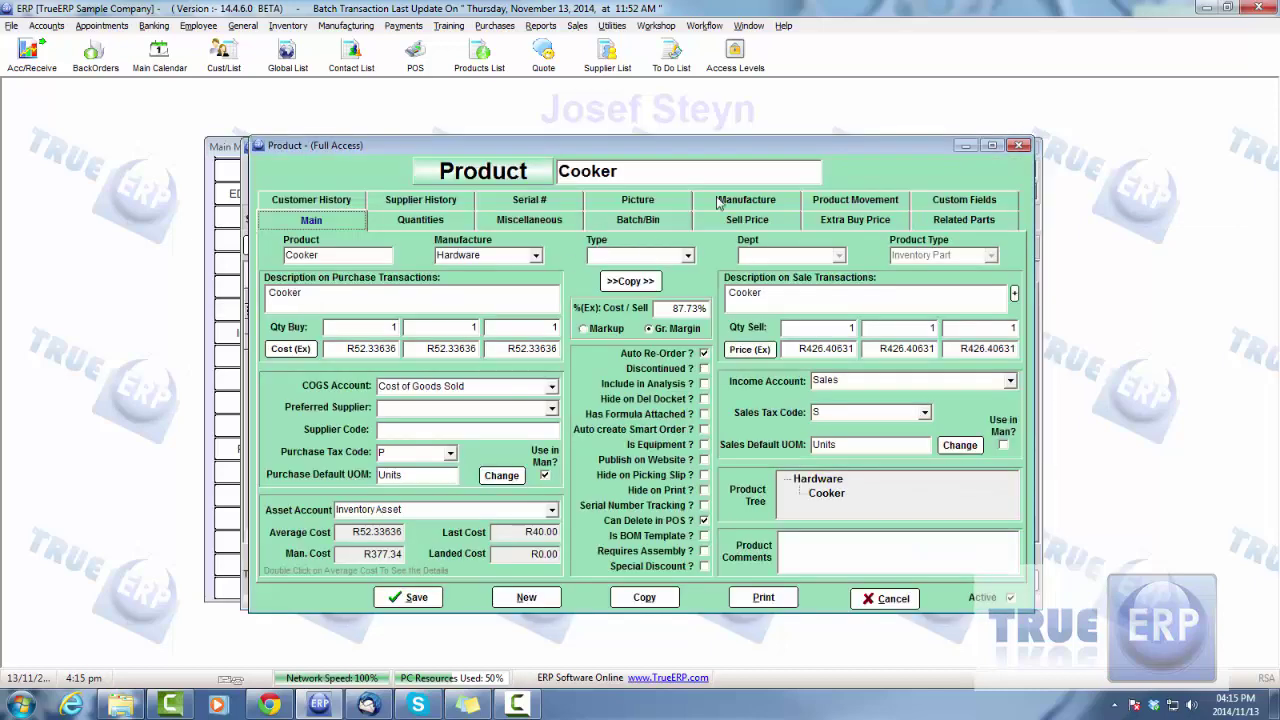
{"action": "left_click", "coordinate": [721, 204]}
{"action": "left_click", "coordinate": [740, 405]}
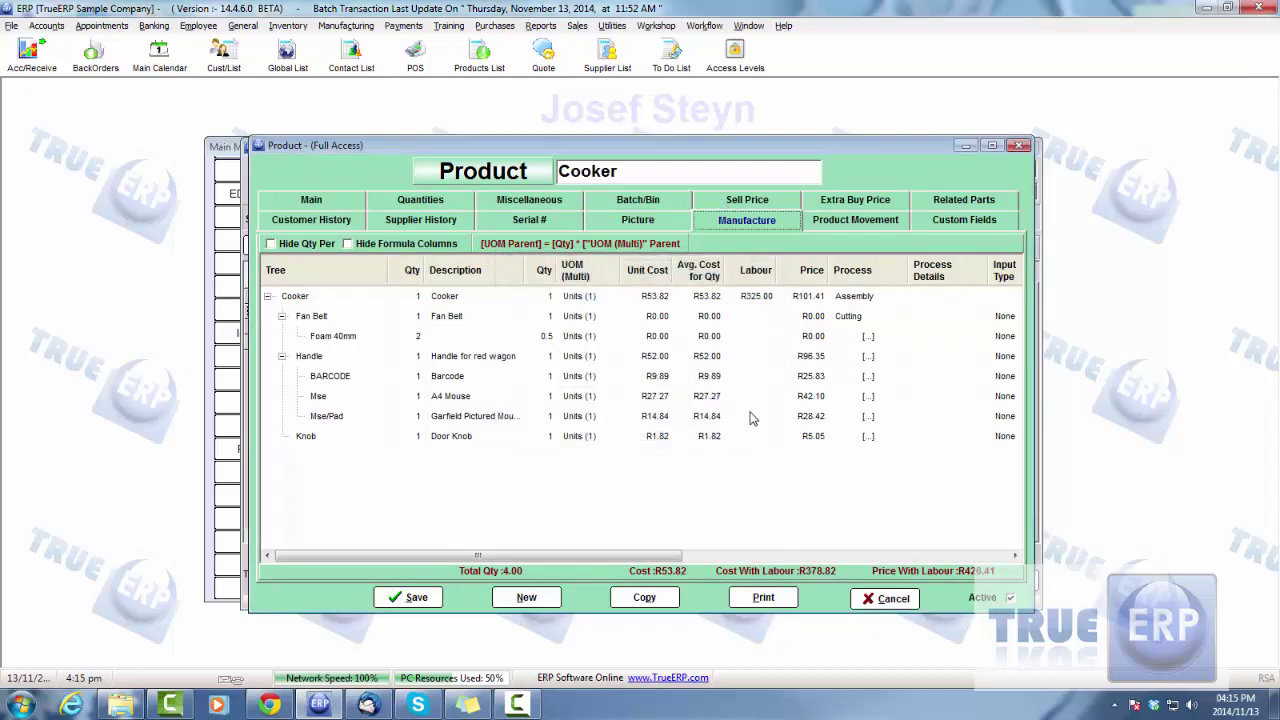
{"action": "left_click", "coordinate": [885, 598]}
{"action": "left_click", "coordinate": [687, 388]}
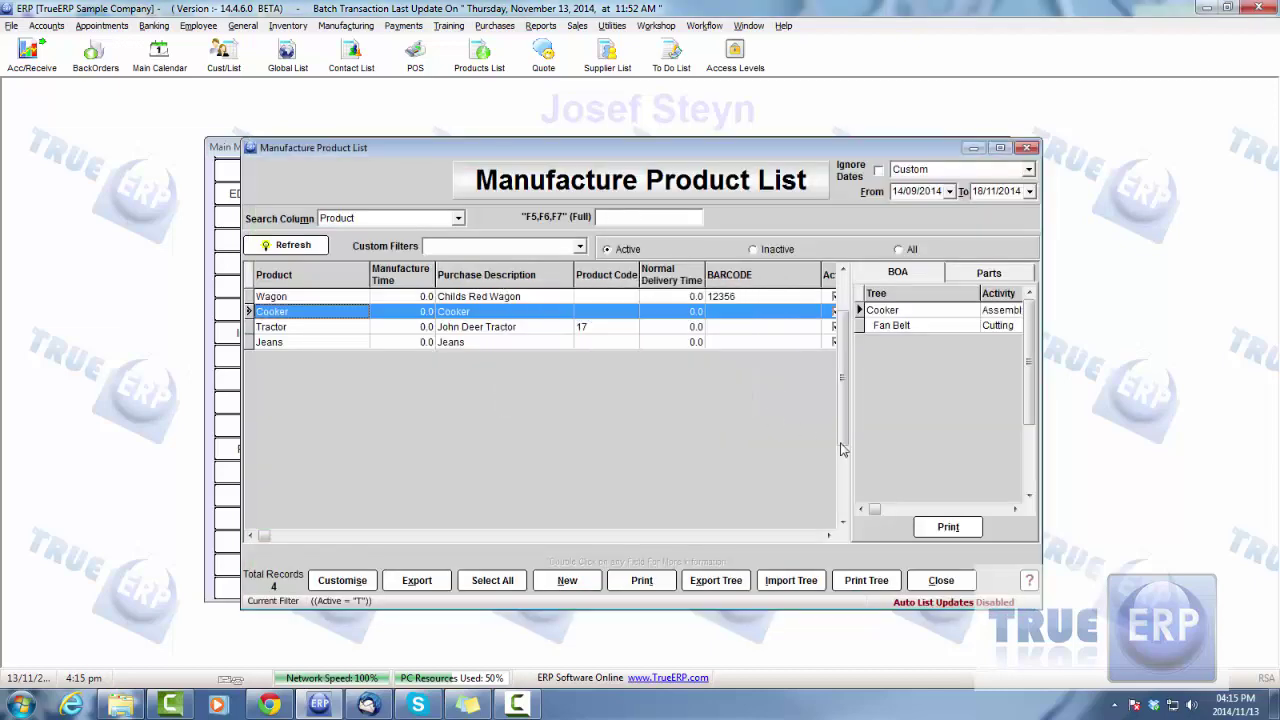
{"action": "left_click", "coordinate": [941, 580]}
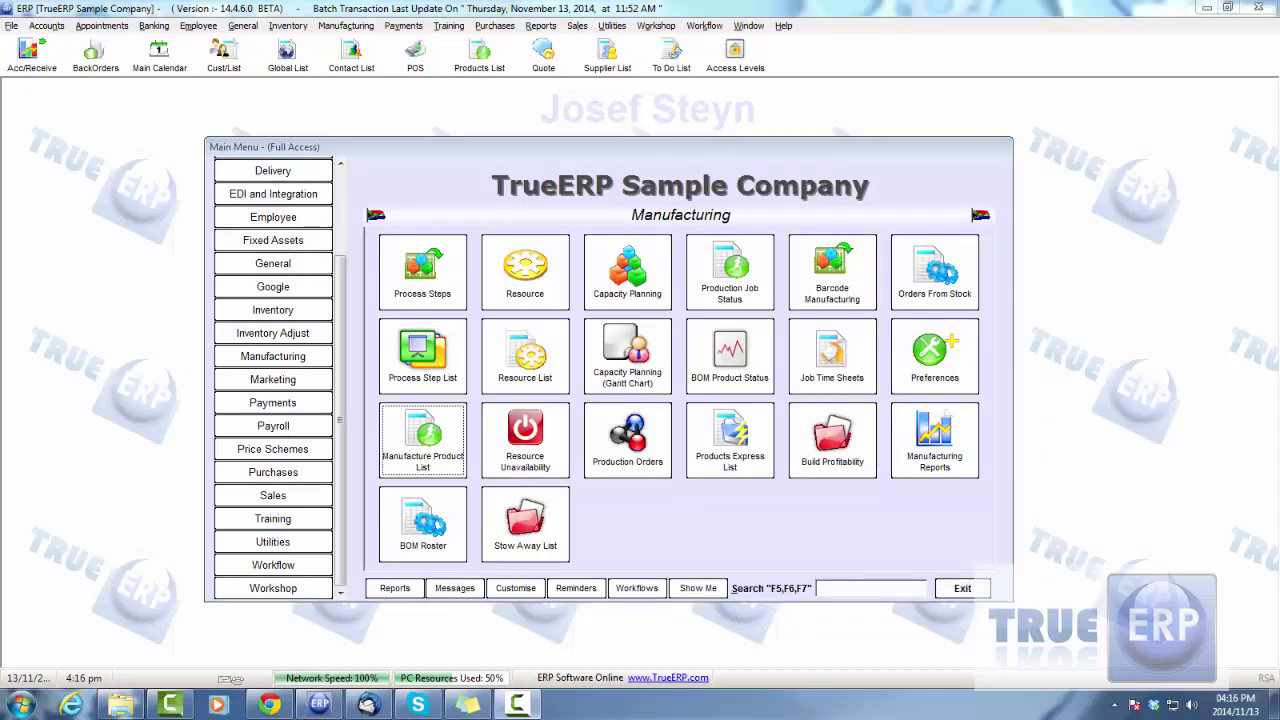
- Create a new sales order and choose the second Acme Rockets entry in the customer list as its customer
{"action": "left_click", "coordinate": [273, 495]}
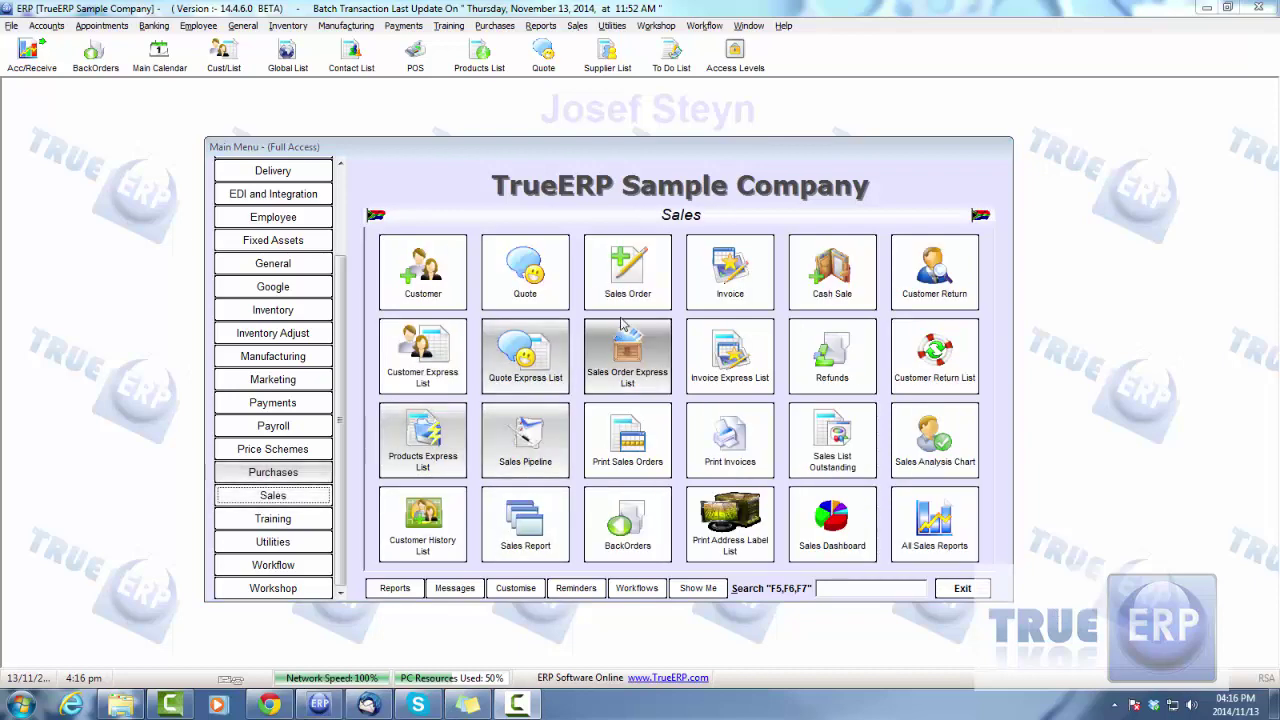
{"action": "left_click", "coordinate": [641, 296]}
{"action": "left_click", "coordinate": [396, 213]}
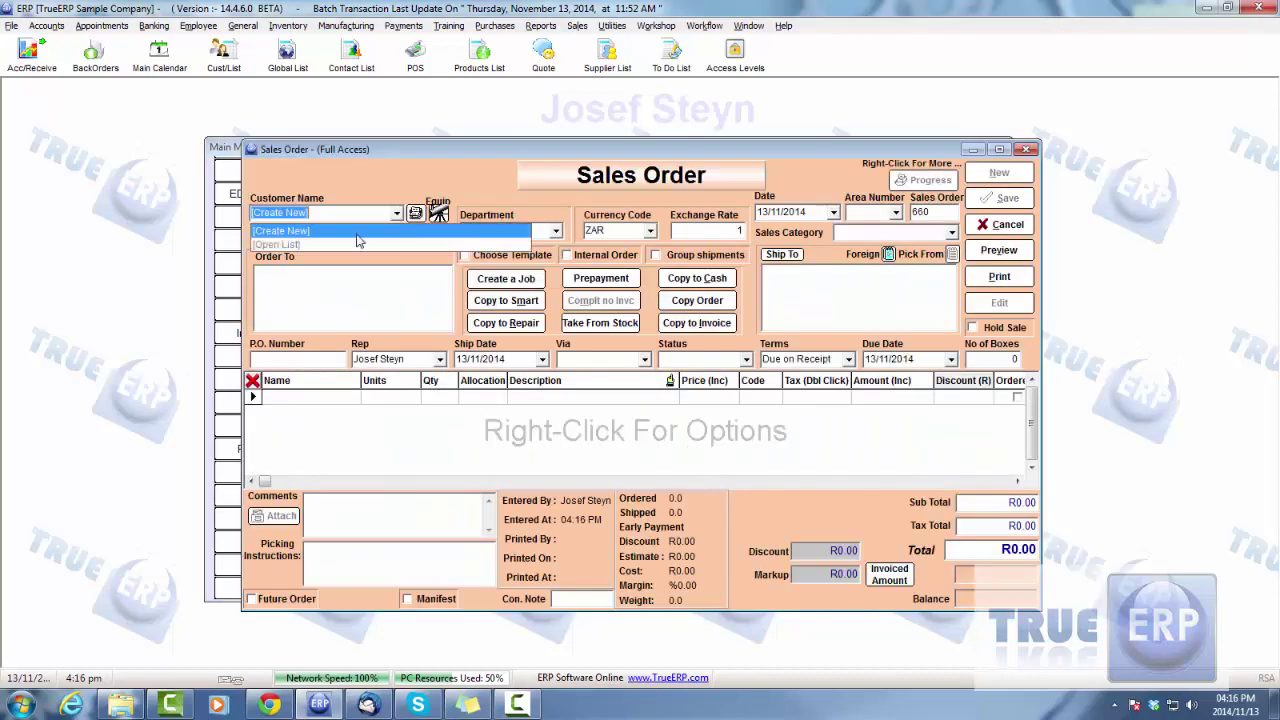
{"action": "left_click", "coordinate": [290, 246]}
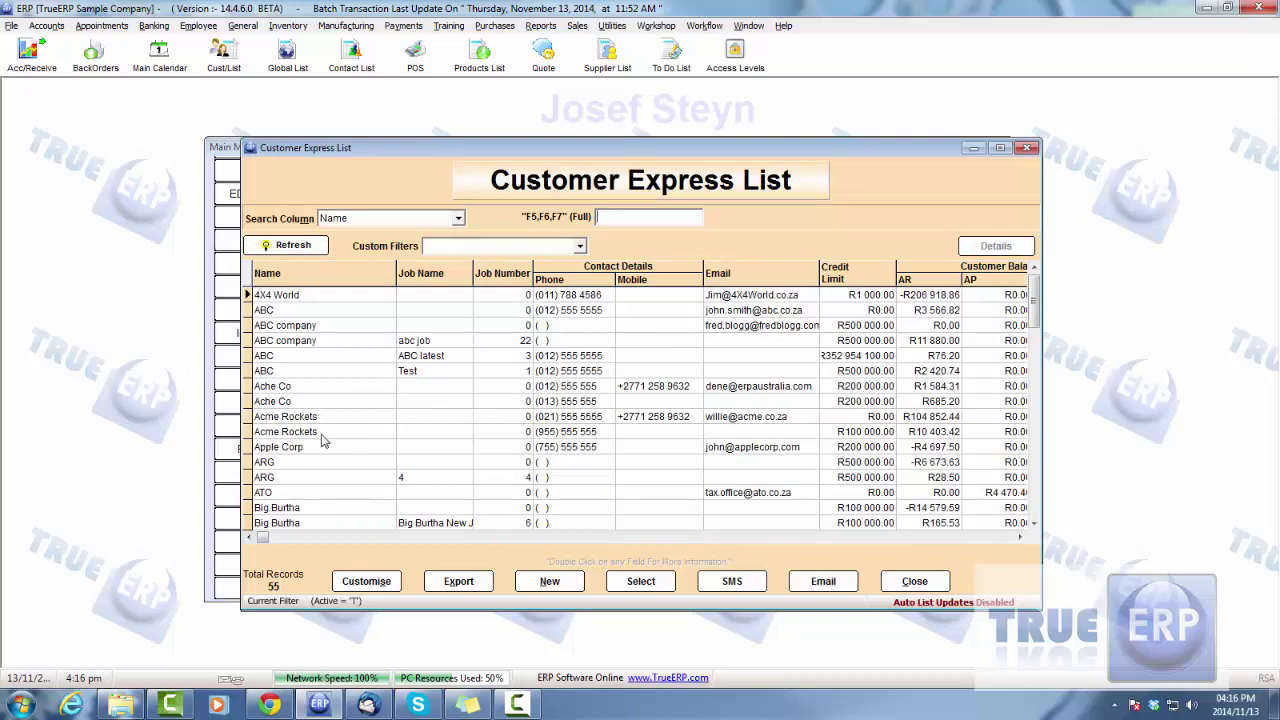
{"action": "double_click", "coordinate": [324, 437]}
{"action": "left_click", "coordinate": [737, 393]}
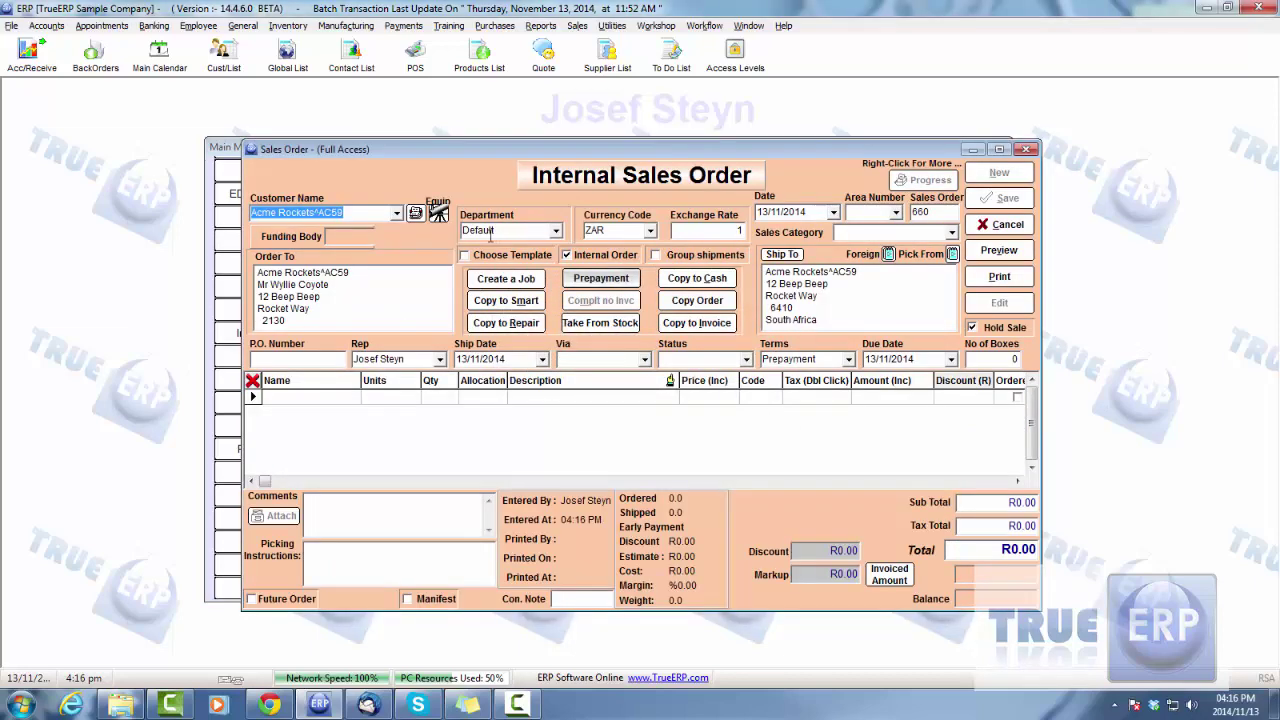
- Search the product list for "wagon" and add the Wagon product as the first order line
{"action": "left_click", "coordinate": [325, 398]}
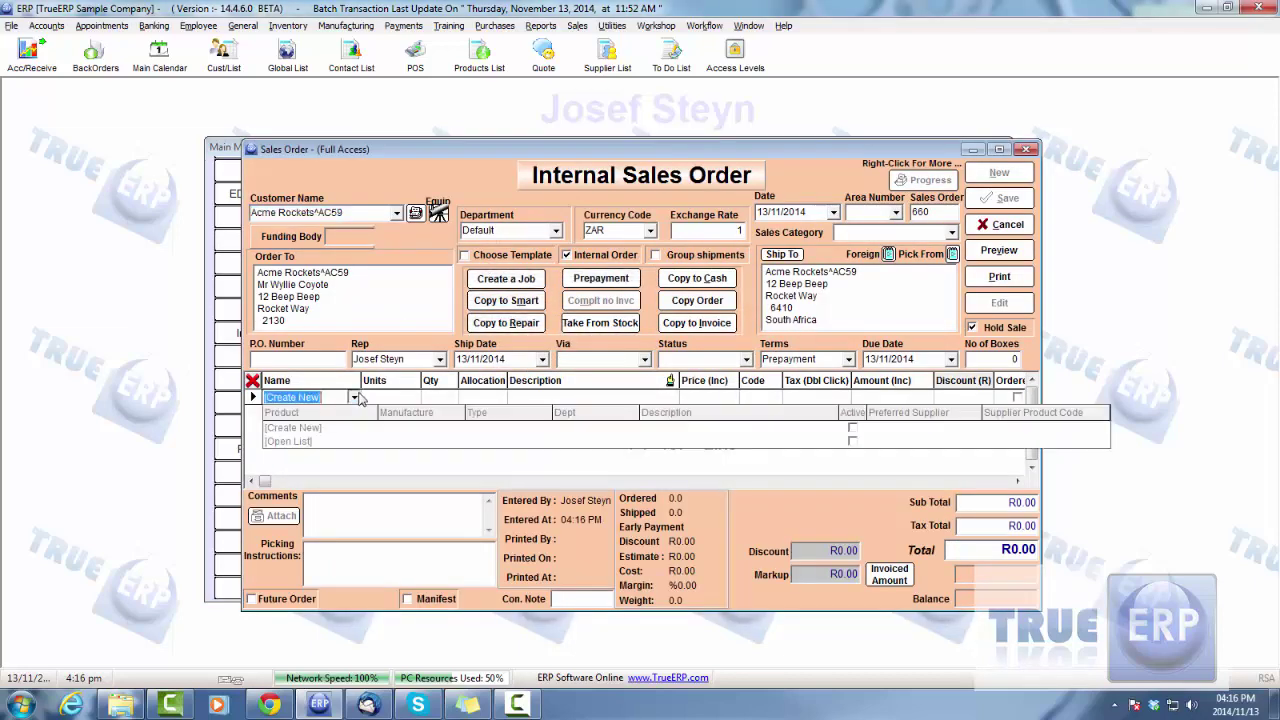
{"action": "left_click", "coordinate": [296, 442]}
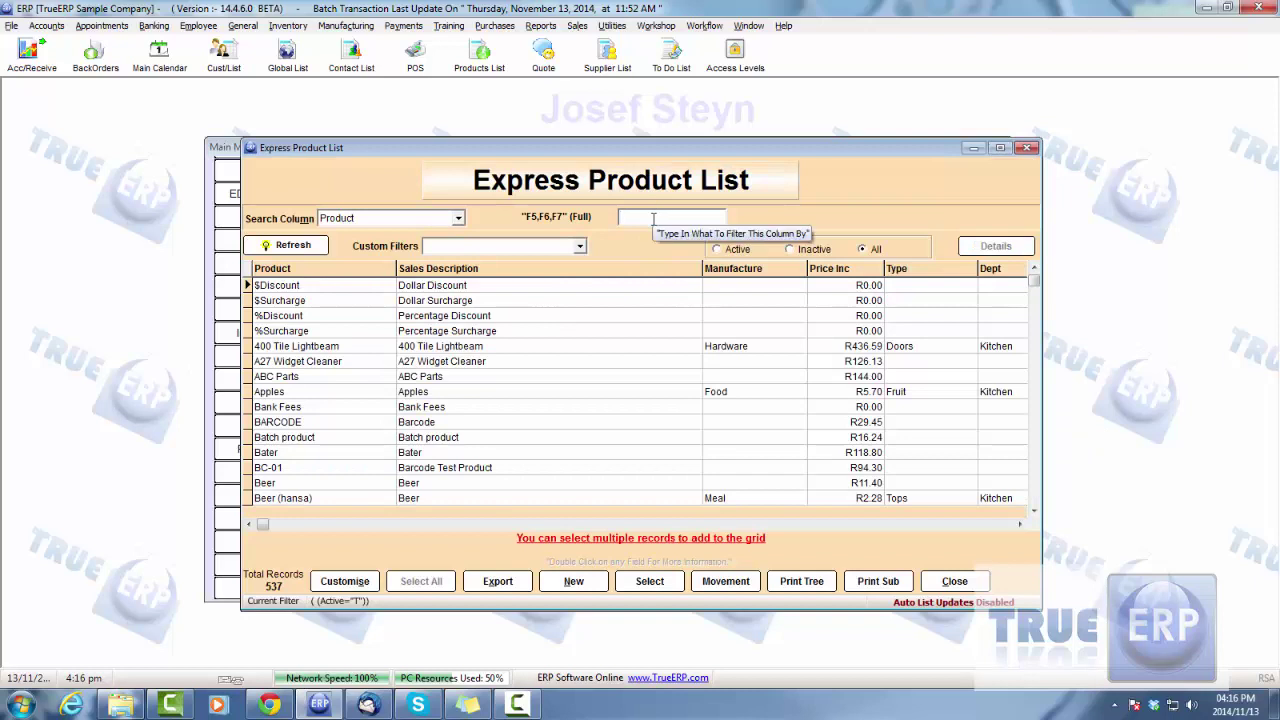
{"action": "type", "text": "wagon"}
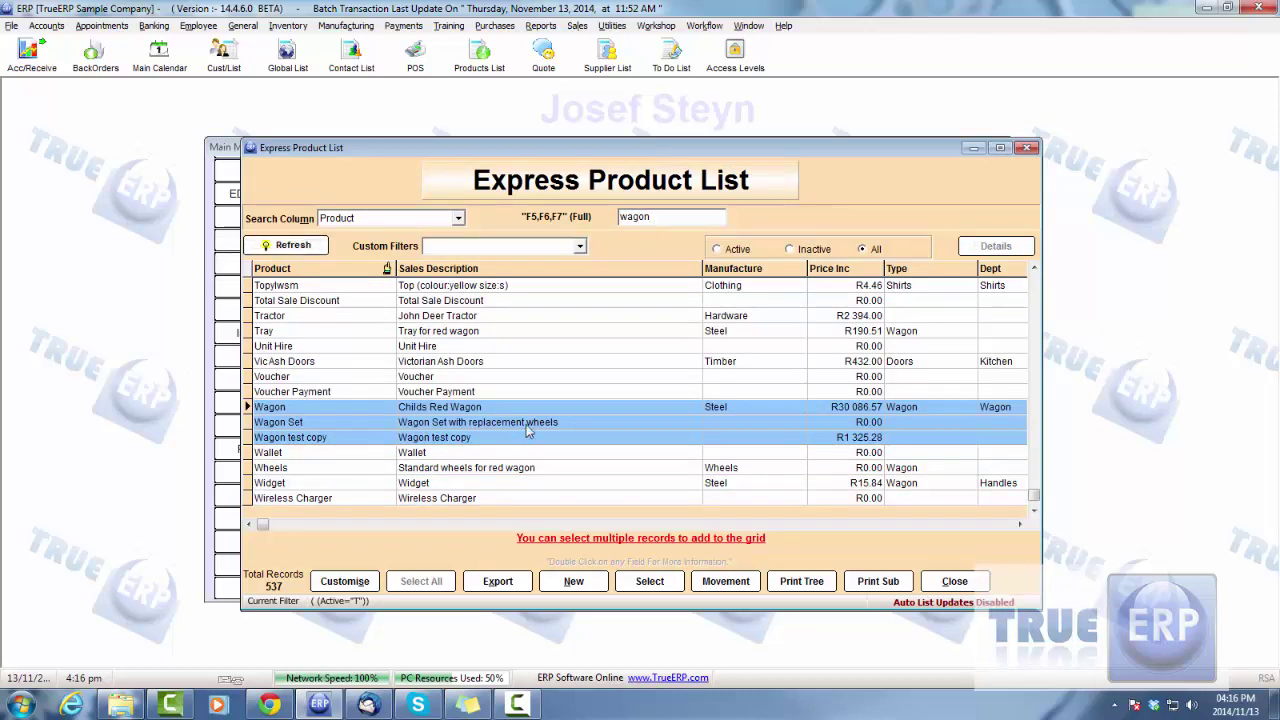
{"action": "double_click", "coordinate": [480, 408]}
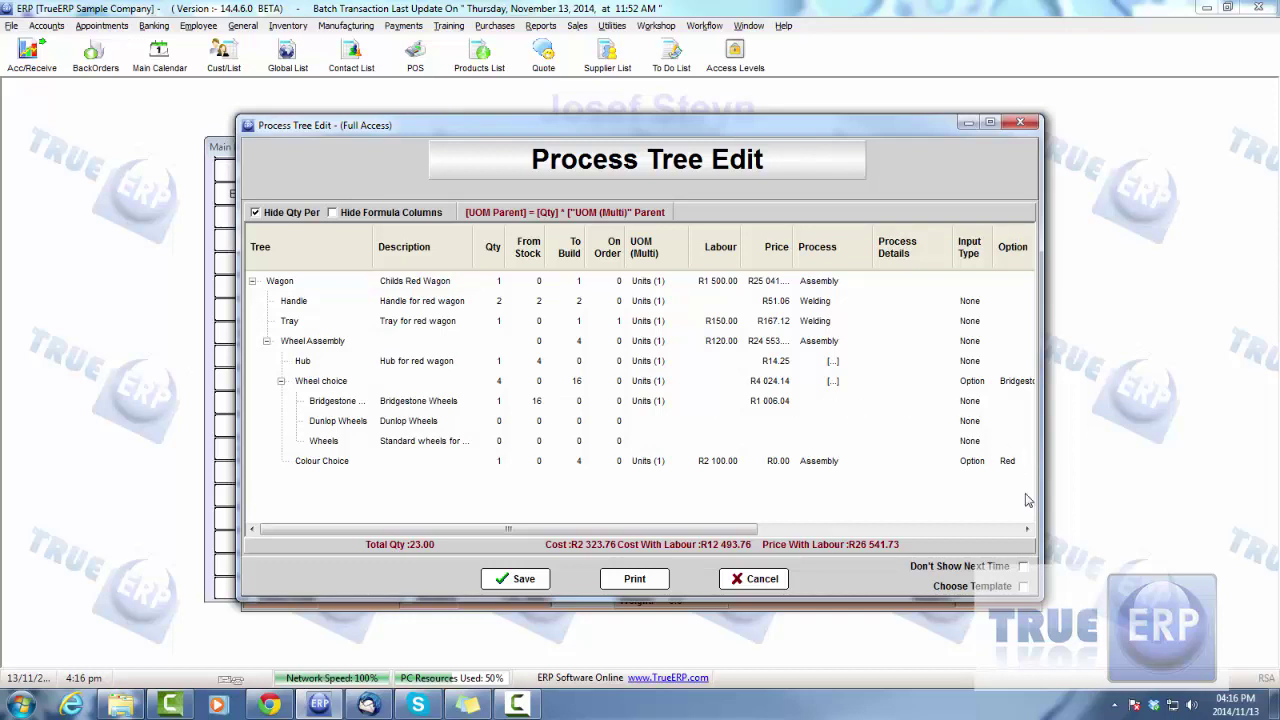
- Examine the columns of the ordered Wagon's process tree and its Bridgestone and Dunlop wheel options
{"action": "left_click", "coordinate": [1027, 530]}
{"action": "left_click", "coordinate": [1026, 533]}
{"action": "left_click", "coordinate": [1026, 533]}
{"action": "left_click", "coordinate": [1026, 533]}
{"action": "left_click", "coordinate": [1026, 533]}
{"action": "left_click", "coordinate": [1026, 533]}
{"action": "left_click", "coordinate": [1026, 533]}
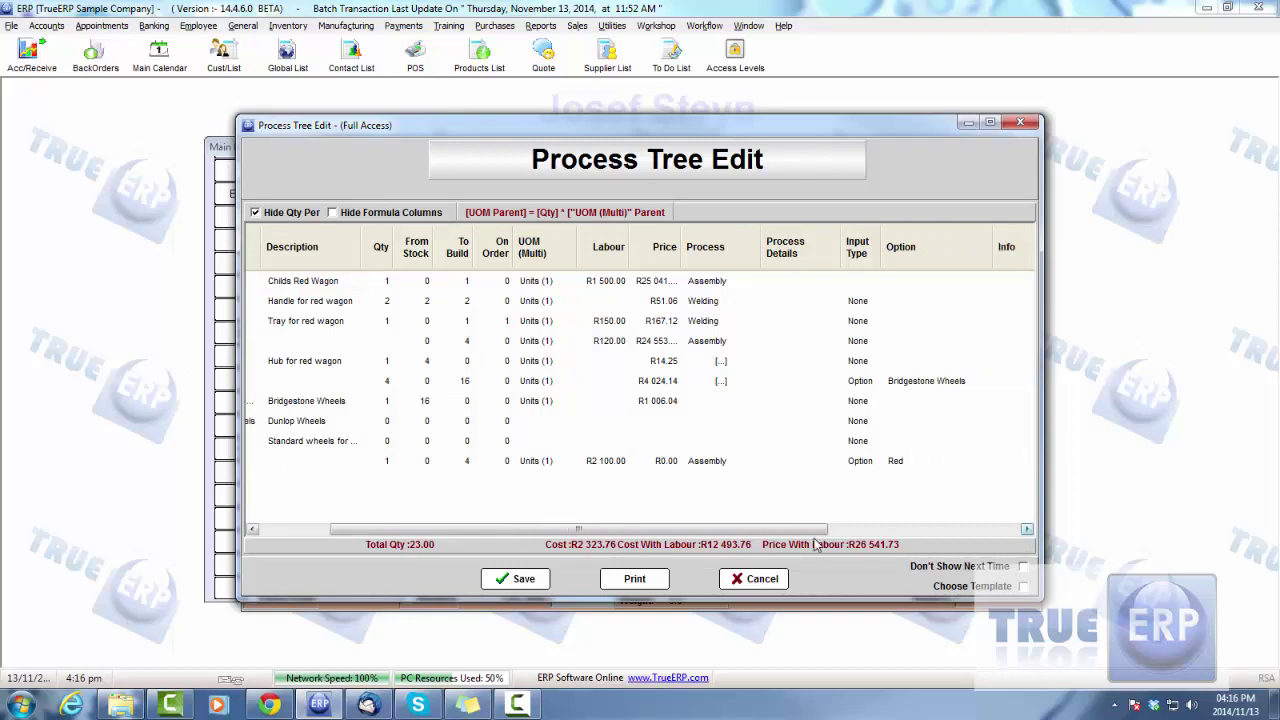
{"action": "left_click_drag", "start_coordinate": [758, 530], "coordinate": [486, 476]}
{"action": "left_click", "coordinate": [432, 405]}
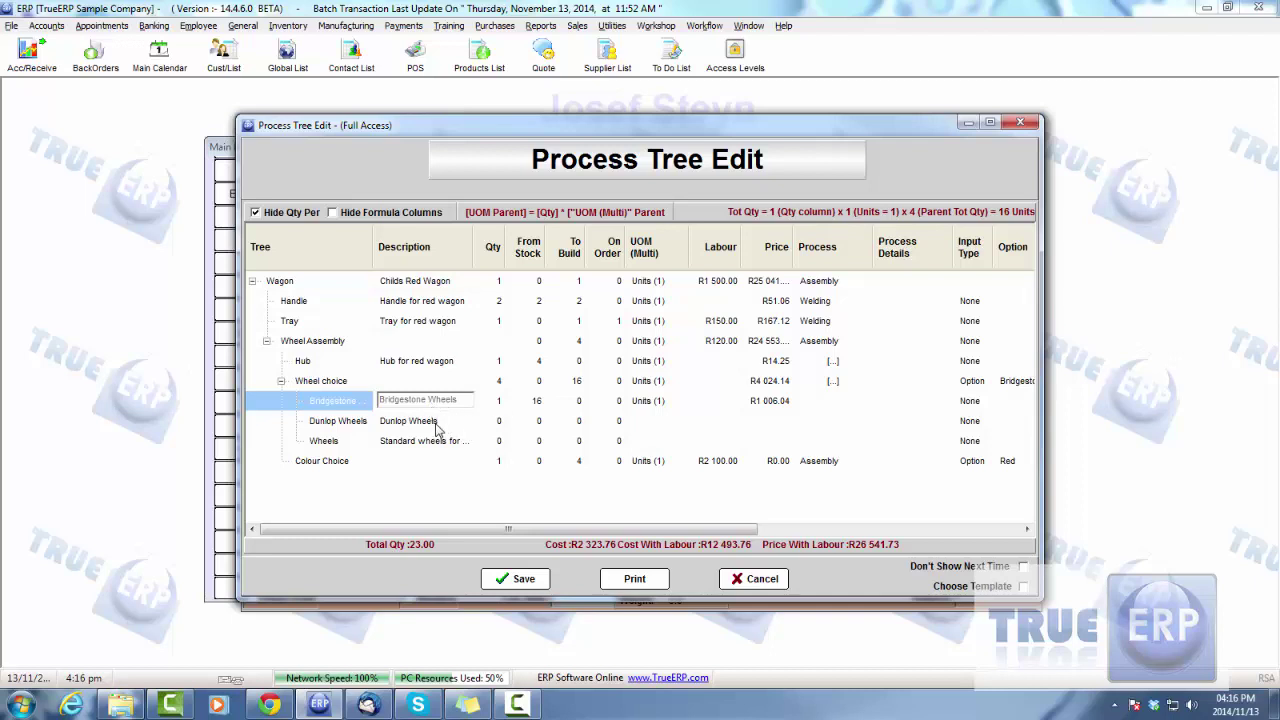
{"action": "left_click", "coordinate": [437, 428]}
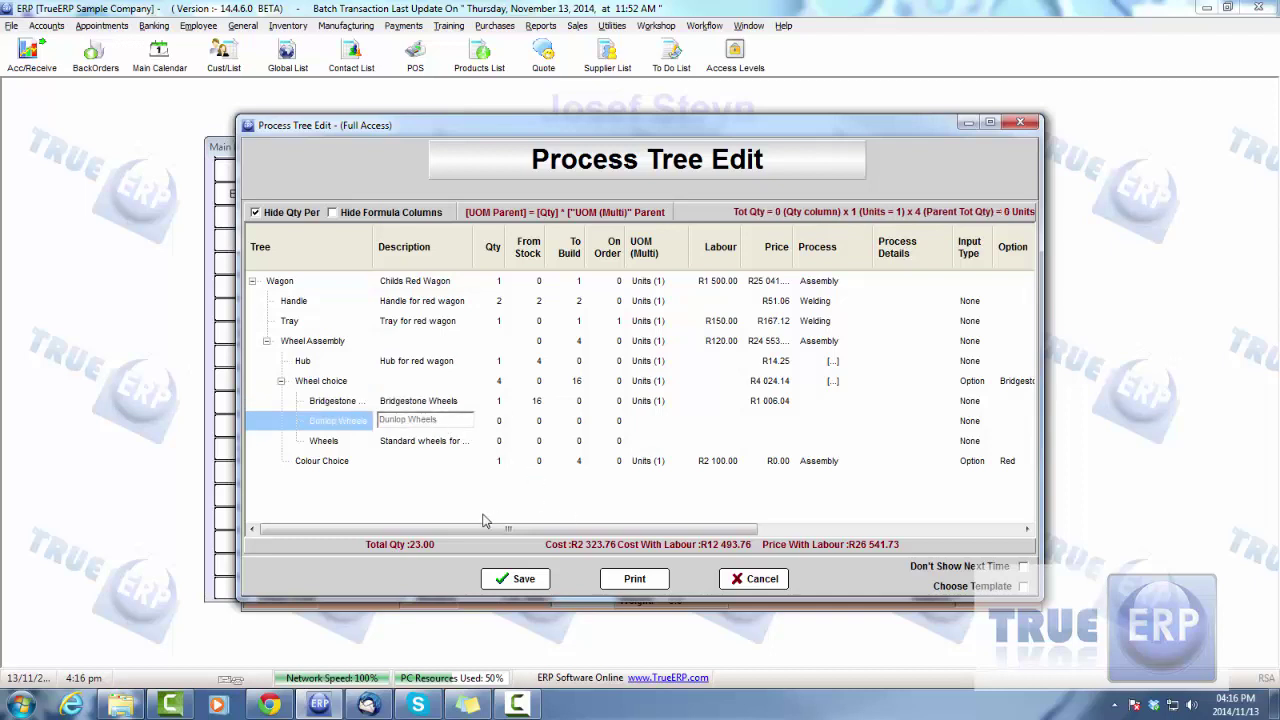
- Try the Dunlop Wheels option and the standard Wheels option for the Wagon's wheel choice to compare their effect on price
{"action": "left_click", "coordinate": [416, 446]}
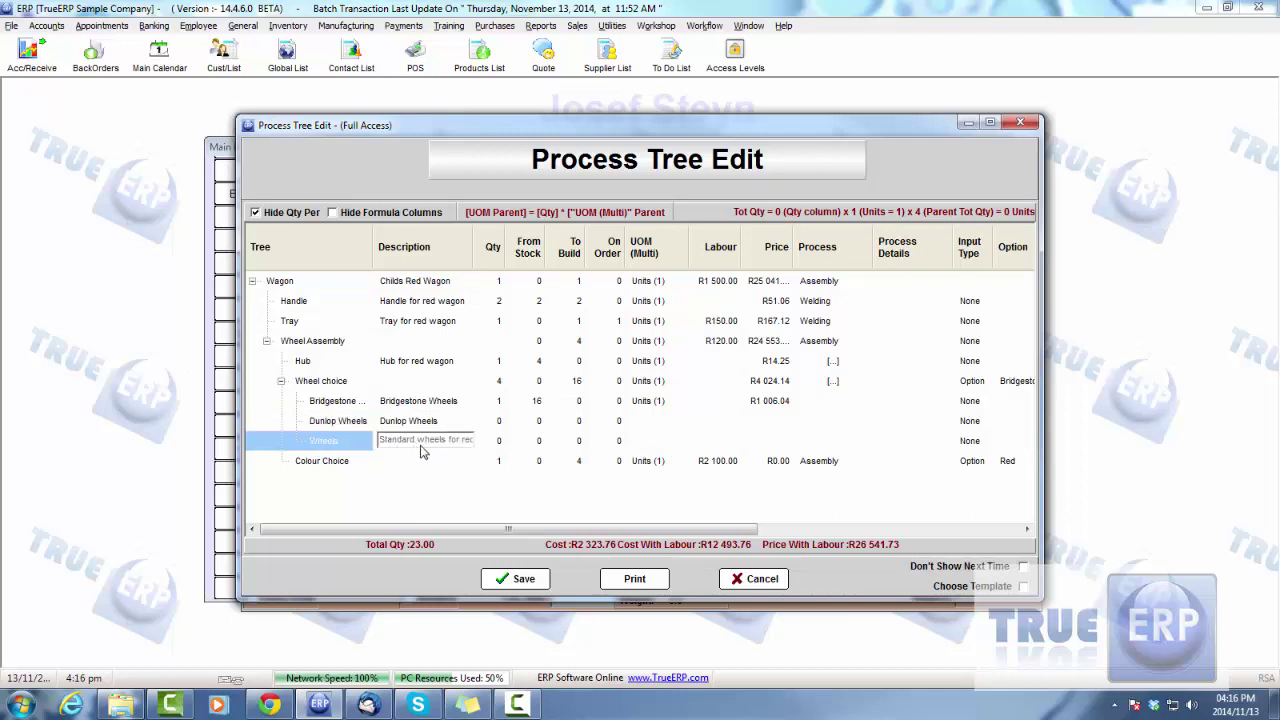
{"action": "left_click_drag", "start_coordinate": [494, 530], "coordinate": [740, 543]}
{"action": "left_click", "coordinate": [650, 386]}
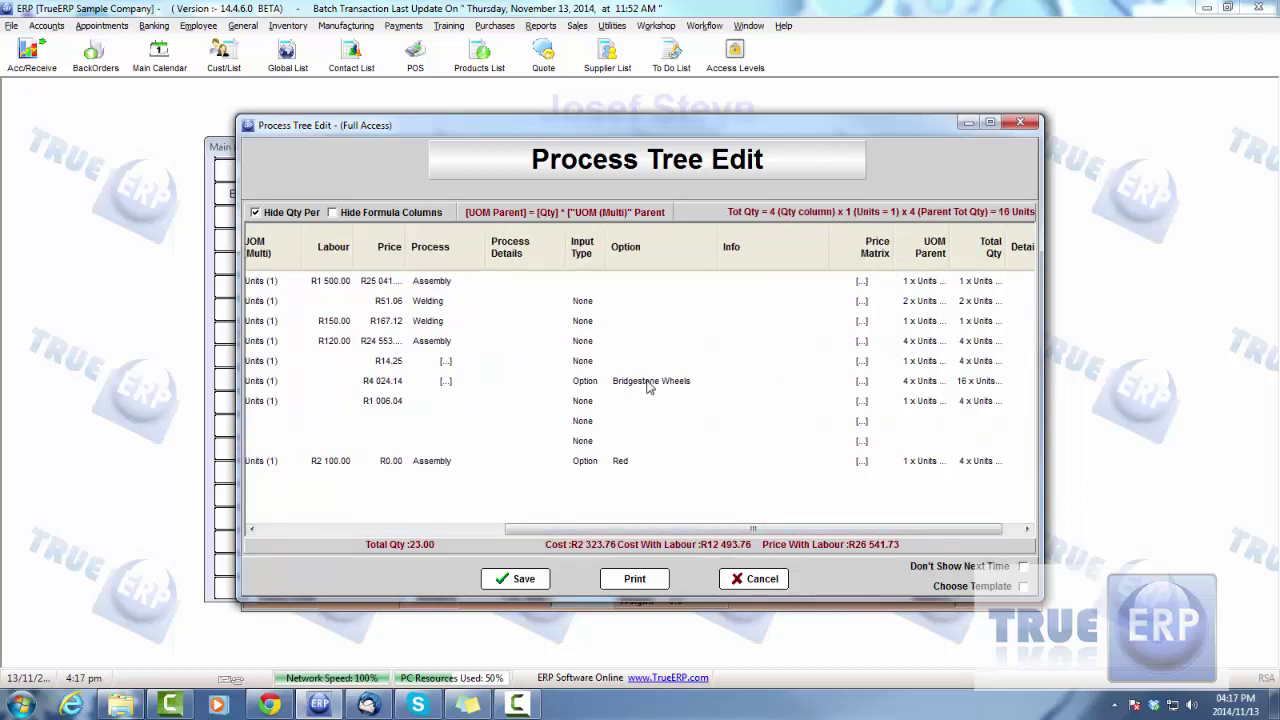
{"action": "left_click", "coordinate": [708, 381]}
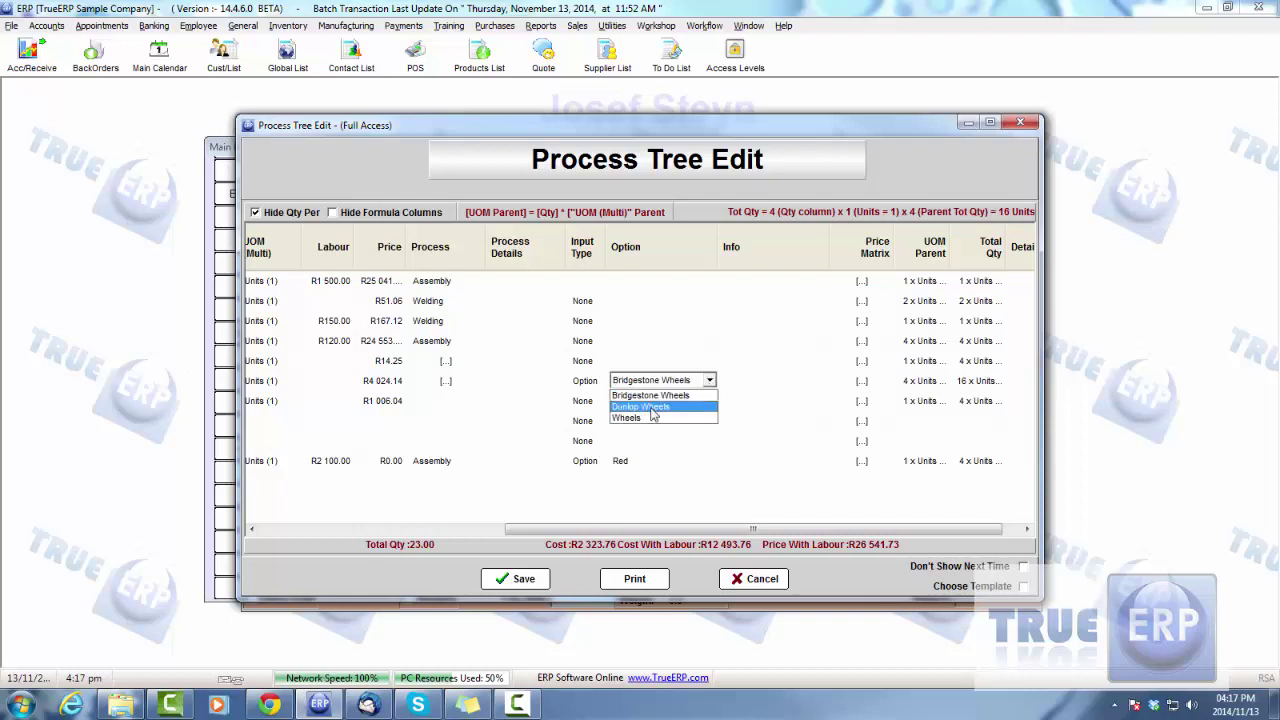
{"action": "left_click", "coordinate": [650, 408]}
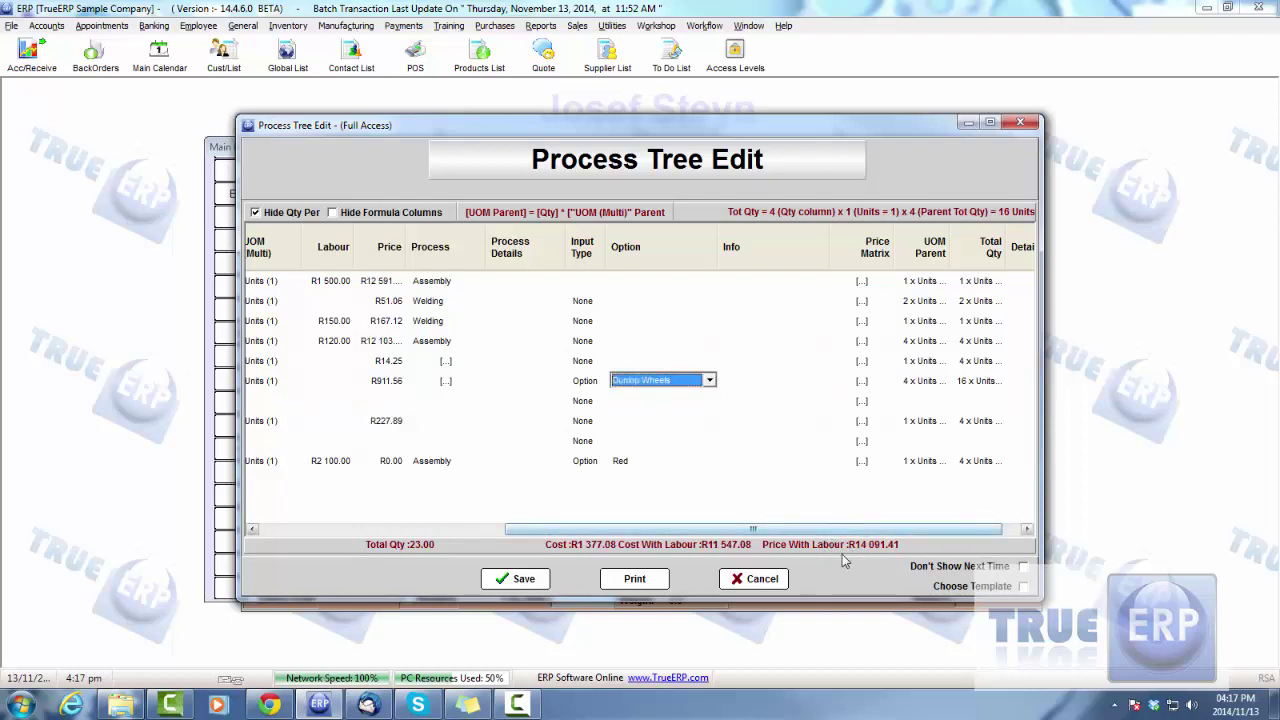
{"action": "left_click", "coordinate": [708, 380]}
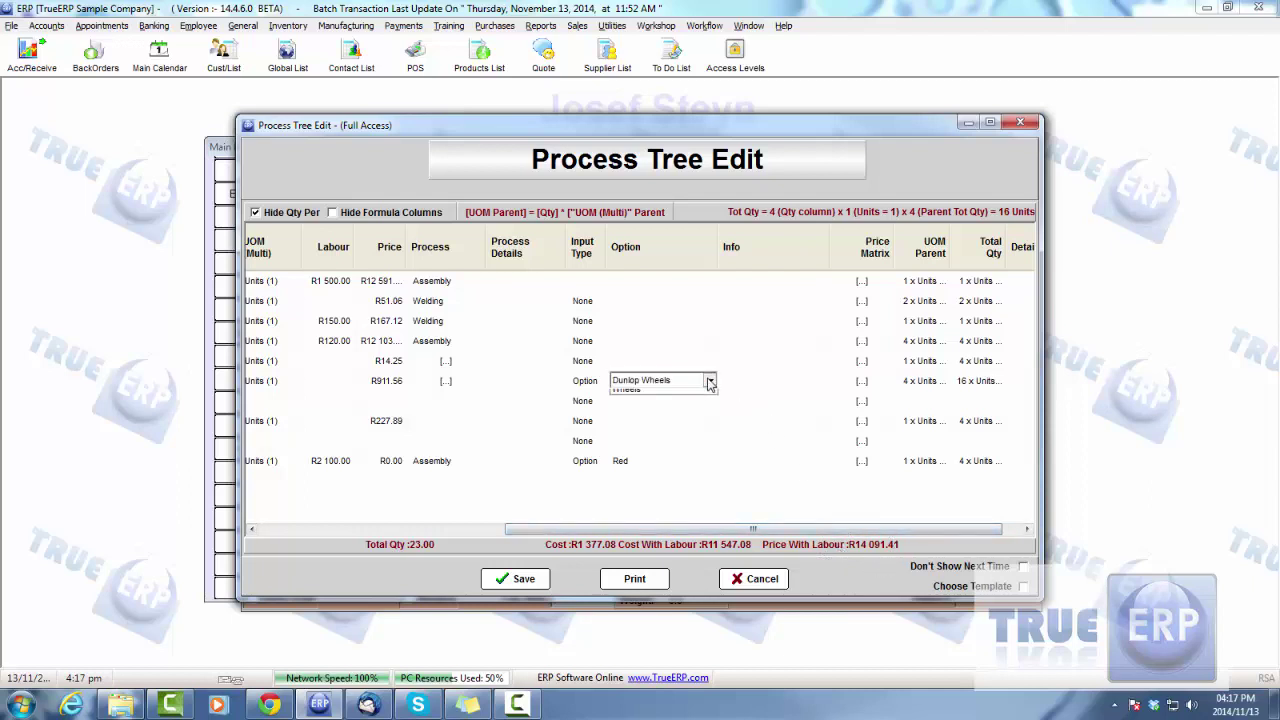
{"action": "left_click", "coordinate": [641, 418]}
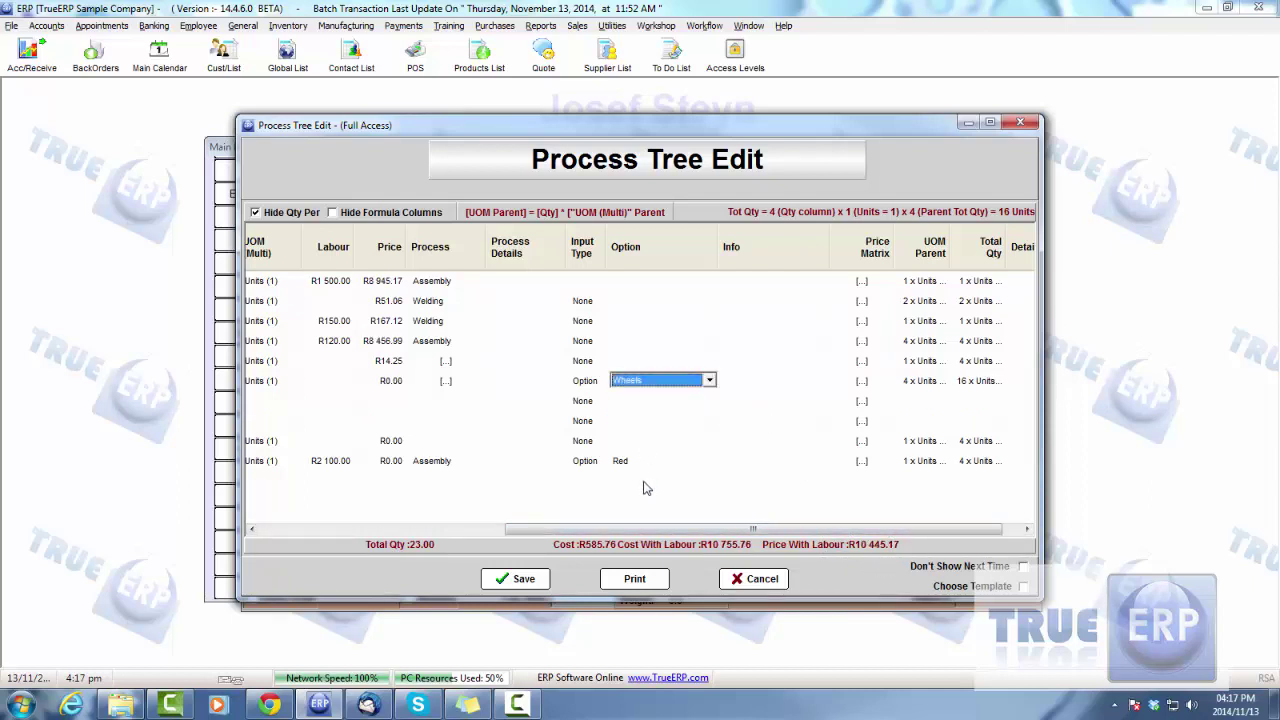
- Set the Colour Choice option of the Wagon's process tree to Yellow
{"action": "left_click", "coordinate": [627, 463]}
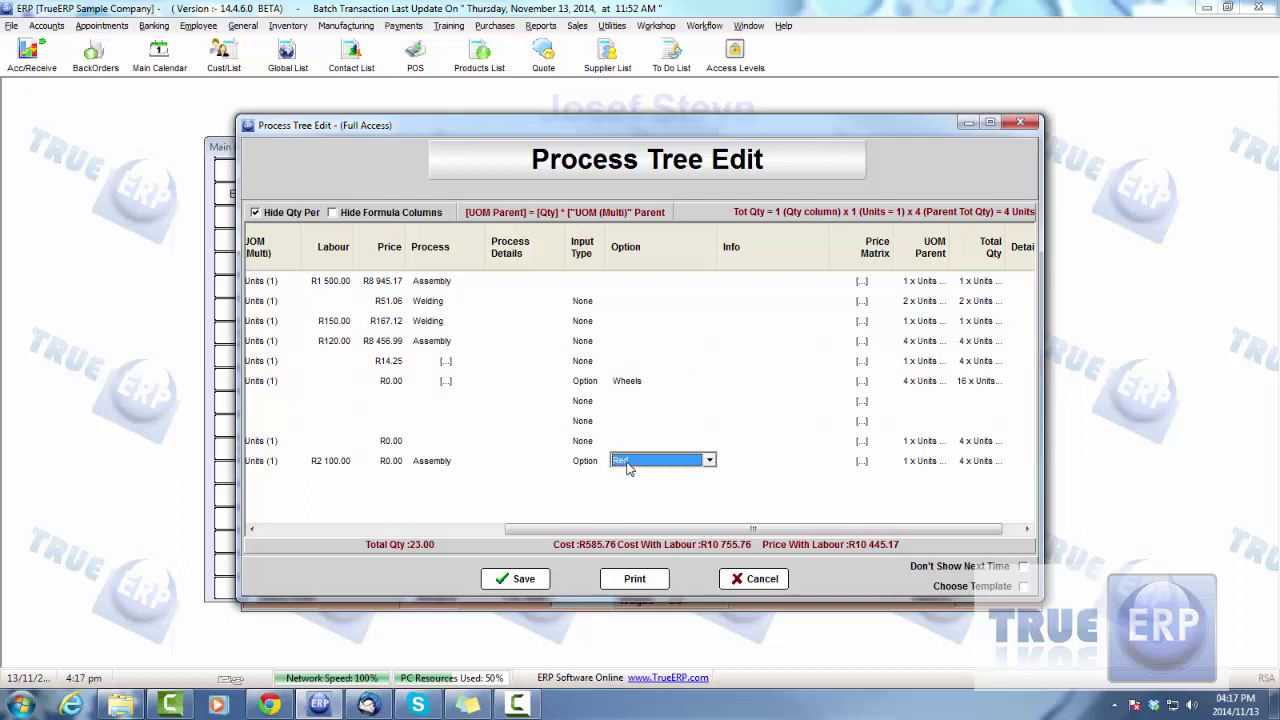
{"action": "left_click", "coordinate": [709, 462]}
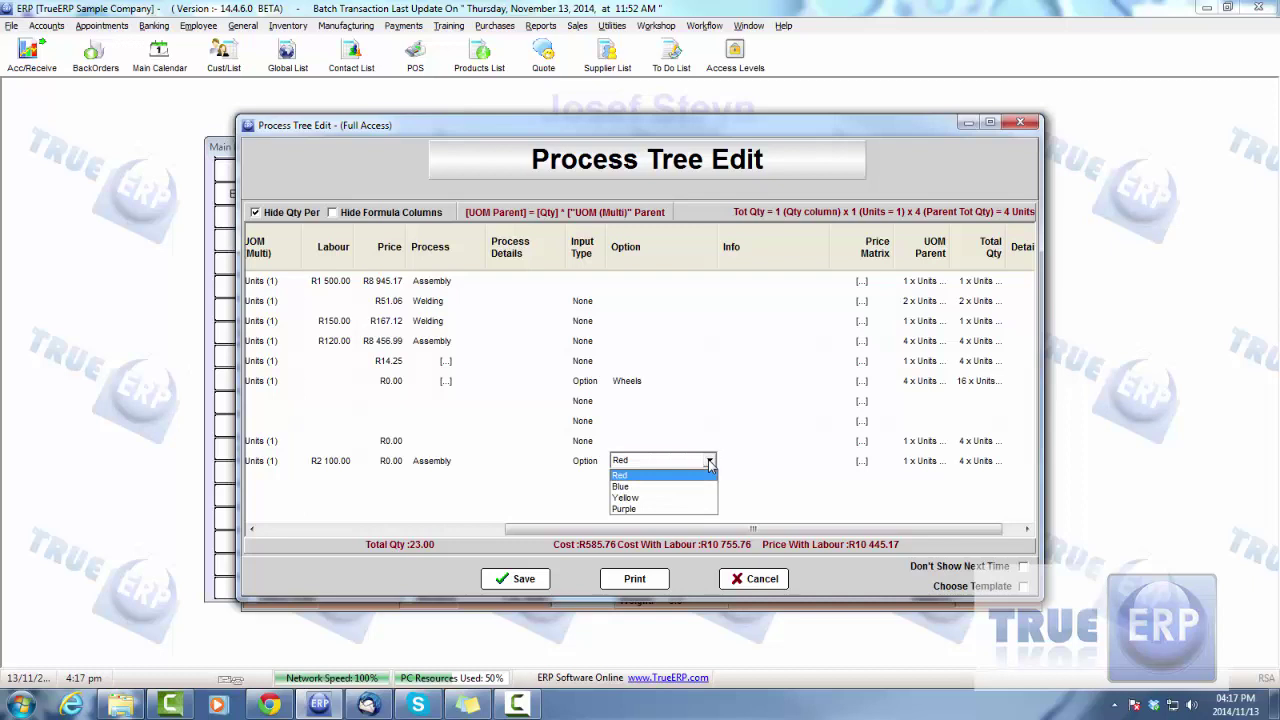
{"action": "left_click", "coordinate": [647, 498]}
- Set the wheel choice option to Bridgestone Wheels and save the Wagon's process tree
{"action": "left_click", "coordinate": [634, 384]}
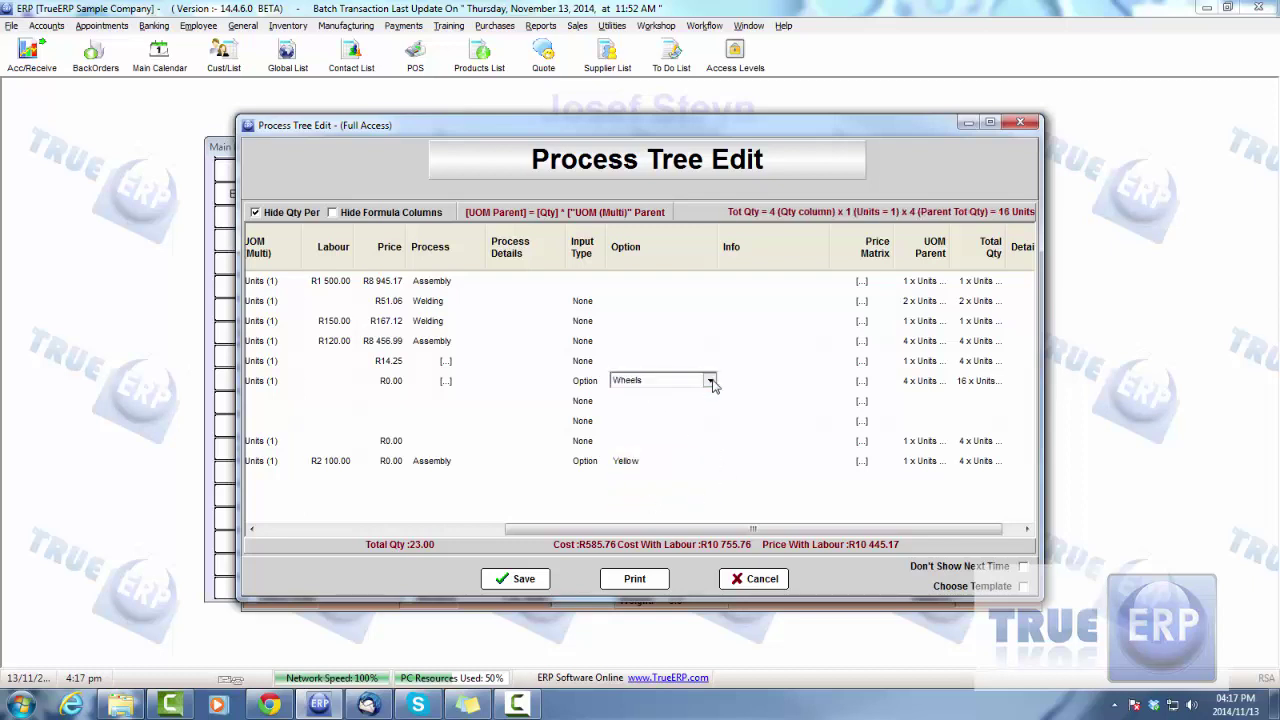
{"action": "left_click", "coordinate": [709, 382]}
{"action": "left_click", "coordinate": [640, 396]}
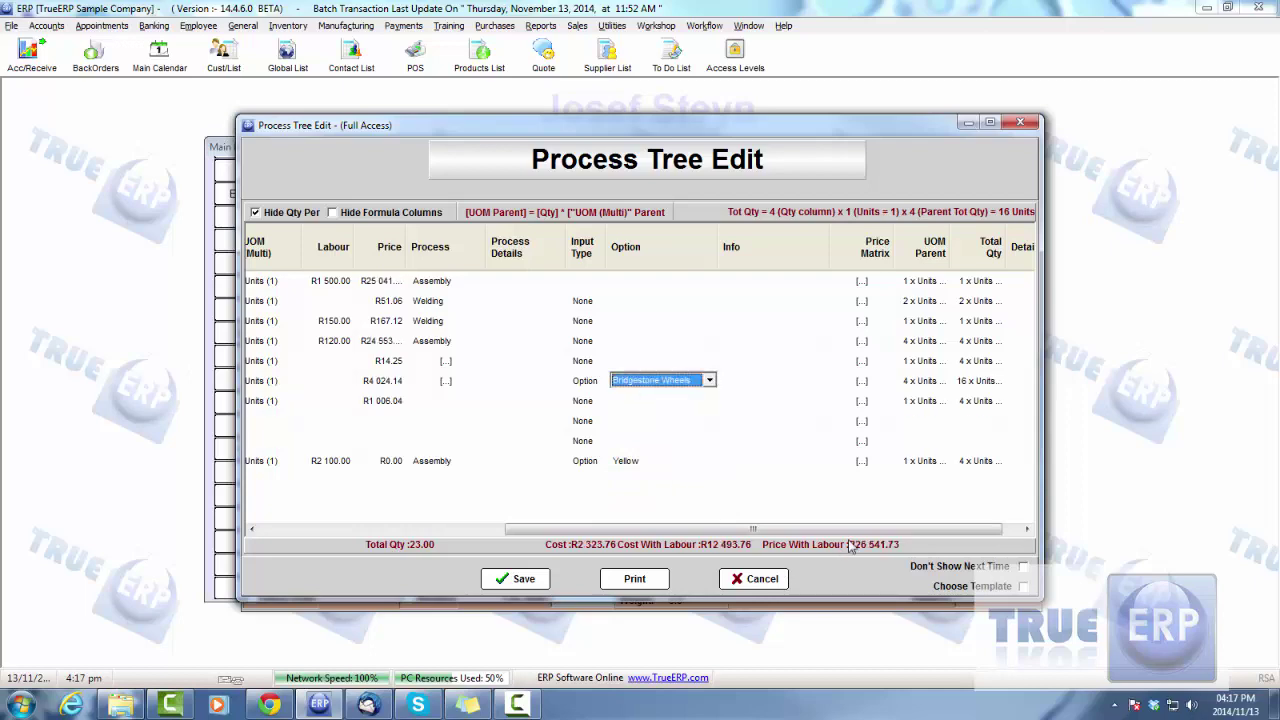
{"action": "left_click", "coordinate": [521, 580]}
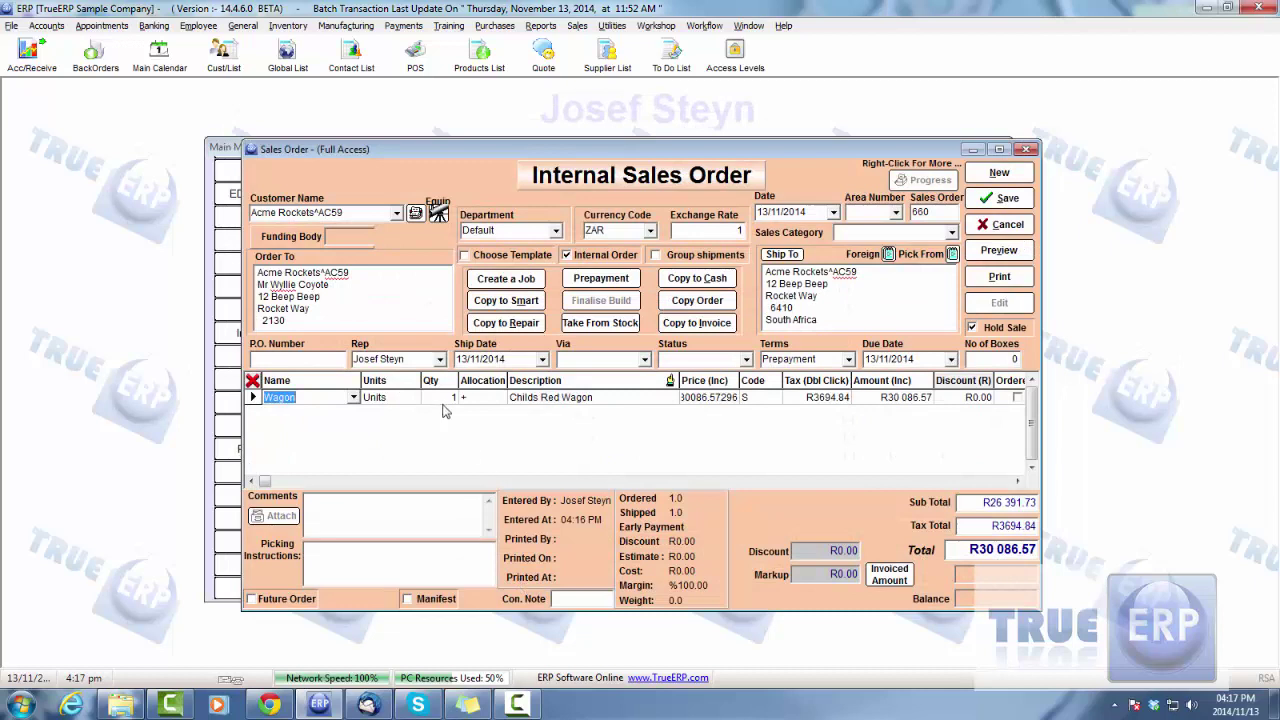
- Review the description, name and quantity on the Wagon order line, and save the sales order
{"action": "left_click", "coordinate": [557, 400]}
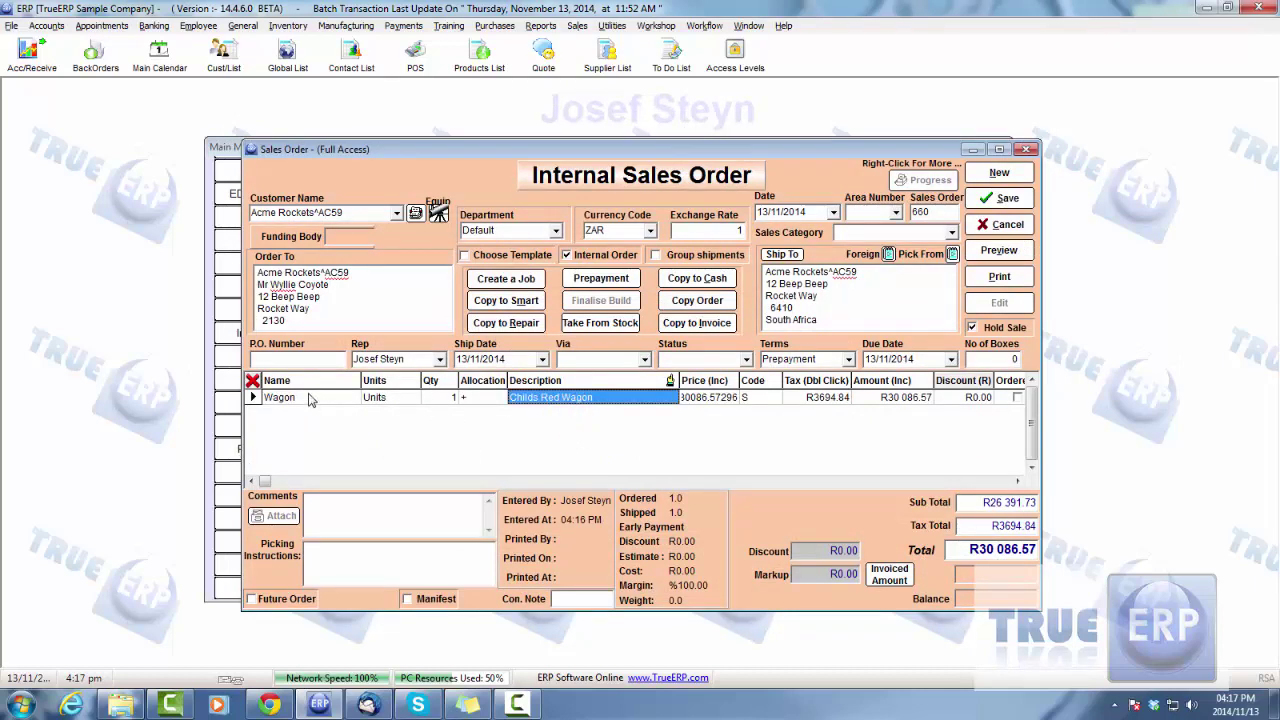
{"action": "left_click", "coordinate": [354, 399]}
{"action": "left_click", "coordinate": [448, 398]}
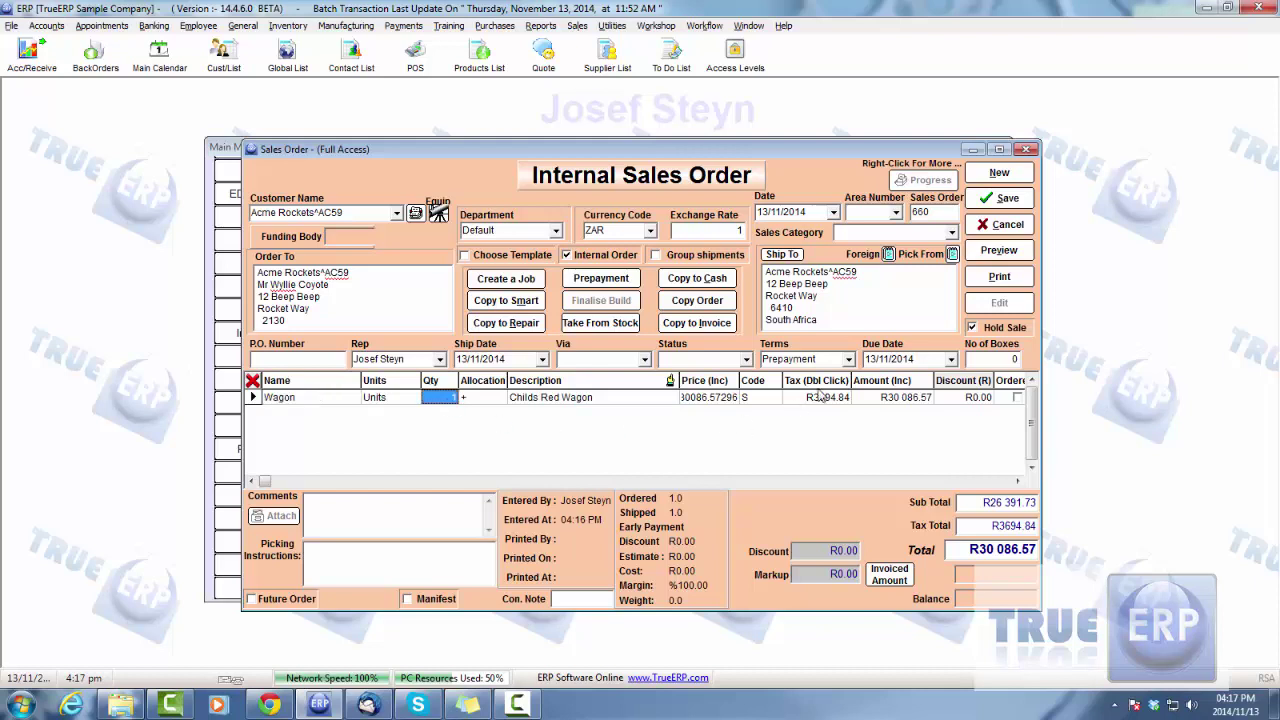
{"action": "left_click", "coordinate": [993, 203]}
{"action": "left_click", "coordinate": [740, 394]}
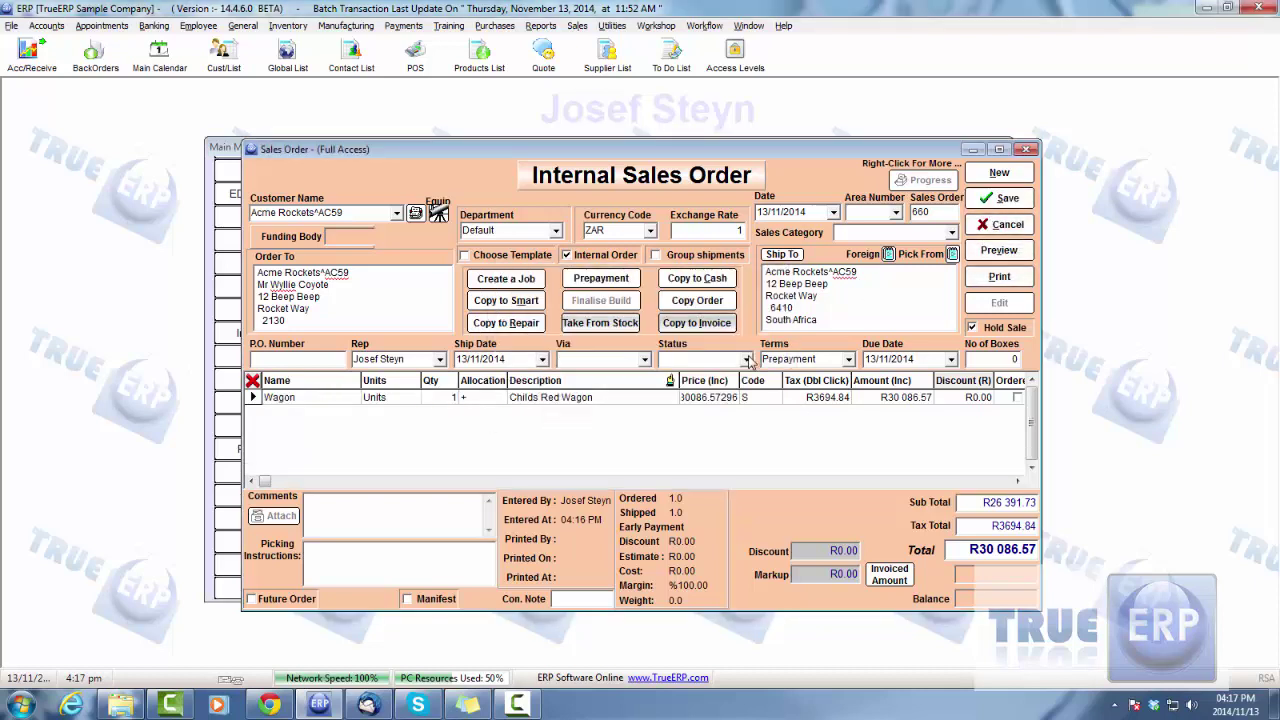
{"action": "left_click", "coordinate": [998, 198]}
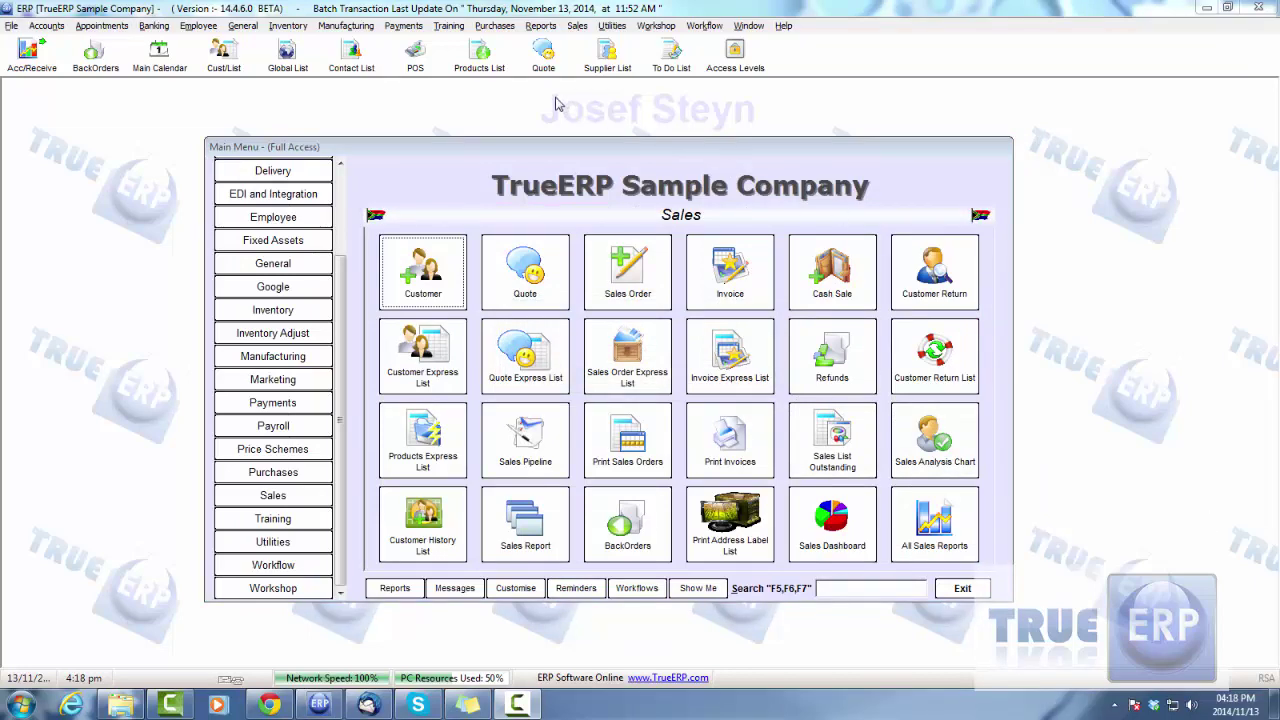
- Search the product list for "wag" and examine the Wagon's available, building, allocated, in-stock and on-order quantities
{"action": "left_click", "coordinate": [481, 55]}
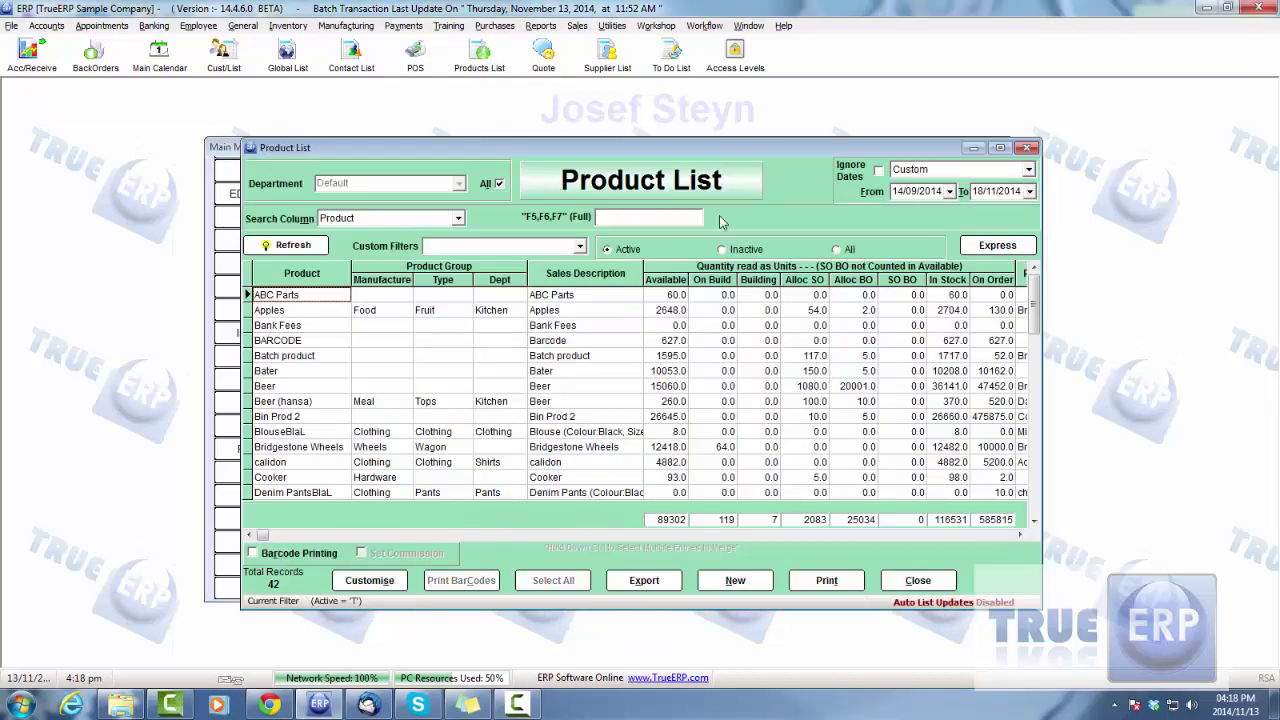
{"action": "left_click", "coordinate": [655, 216]}
{"action": "type", "text": "wag"}
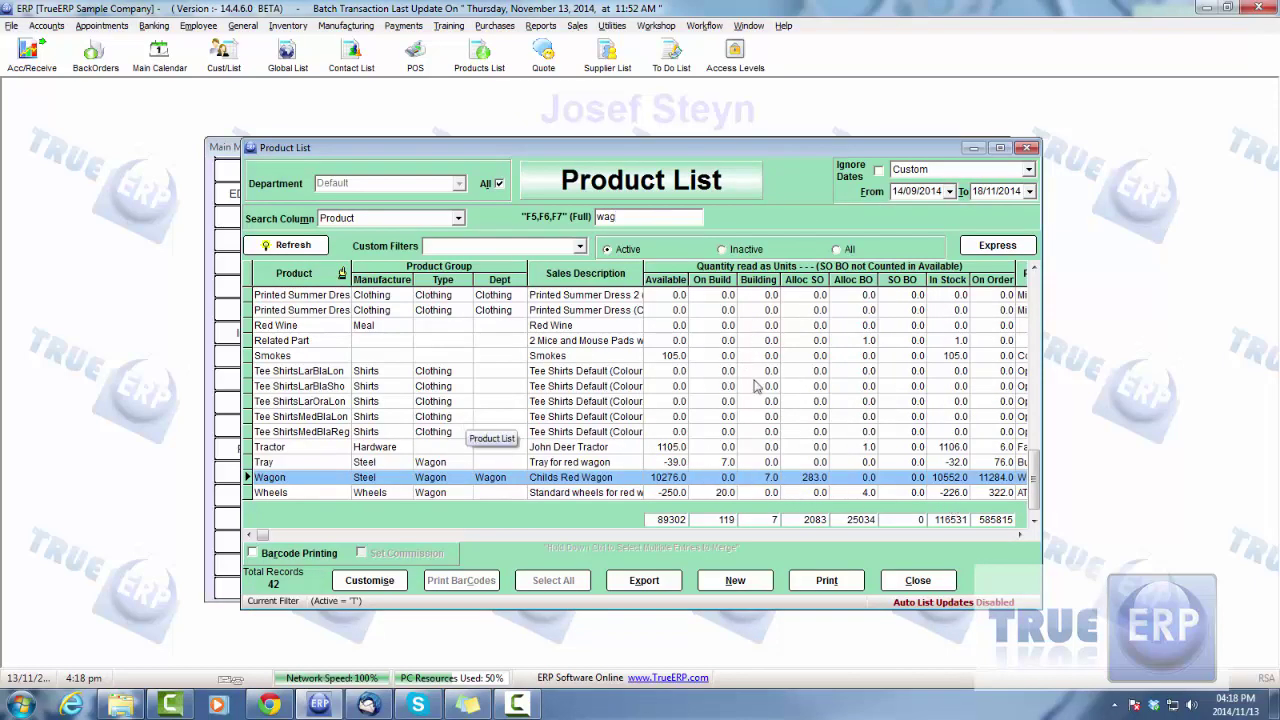
{"action": "left_click", "coordinate": [762, 477]}
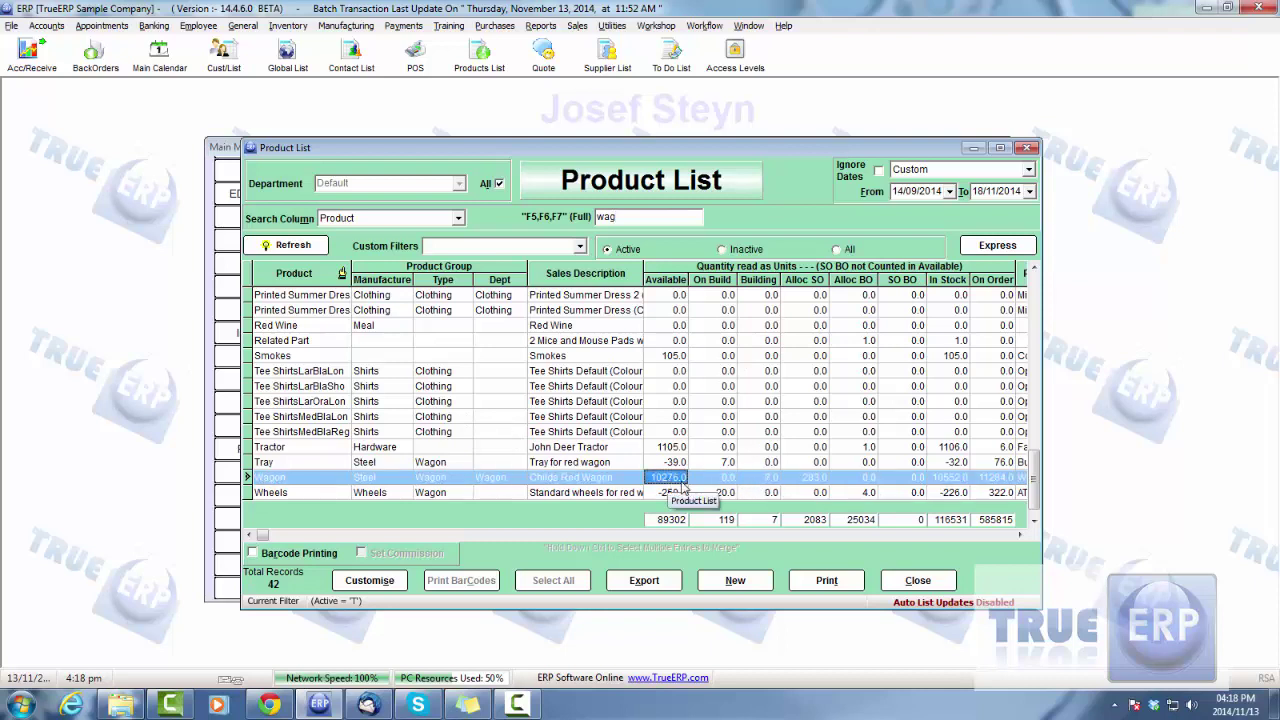
{"action": "left_click", "coordinate": [813, 478]}
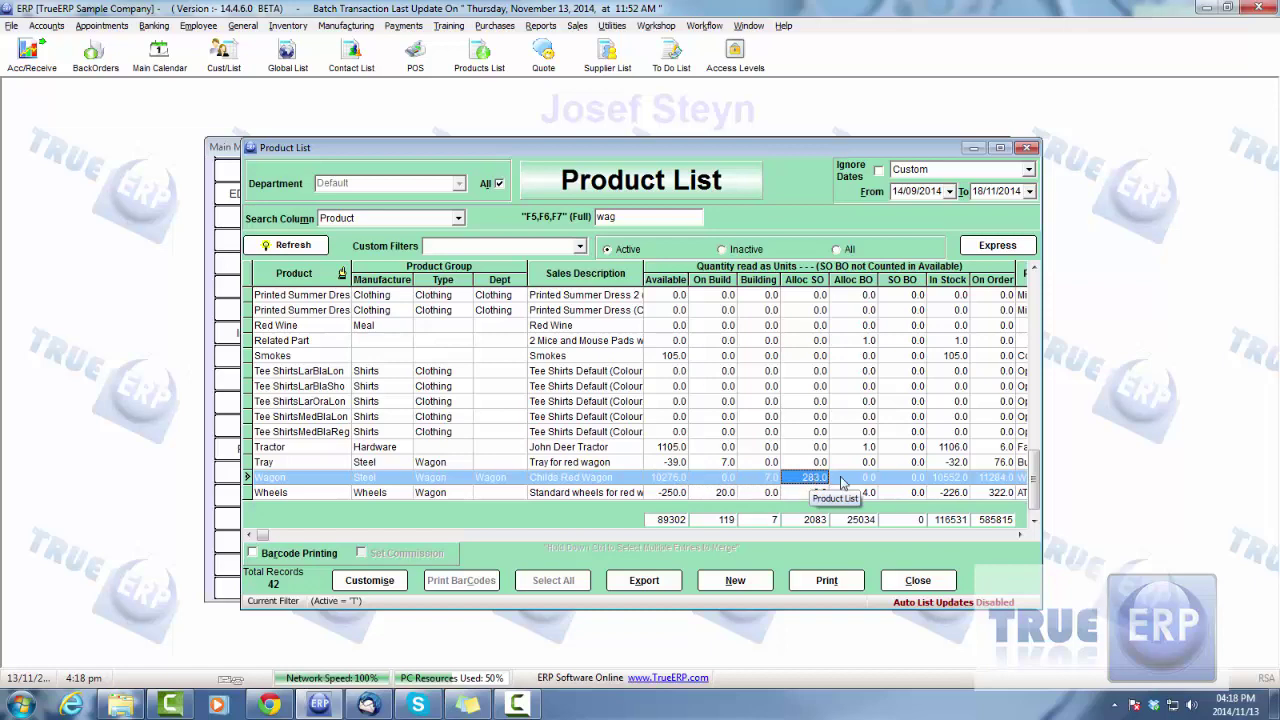
{"action": "left_click", "coordinate": [857, 480]}
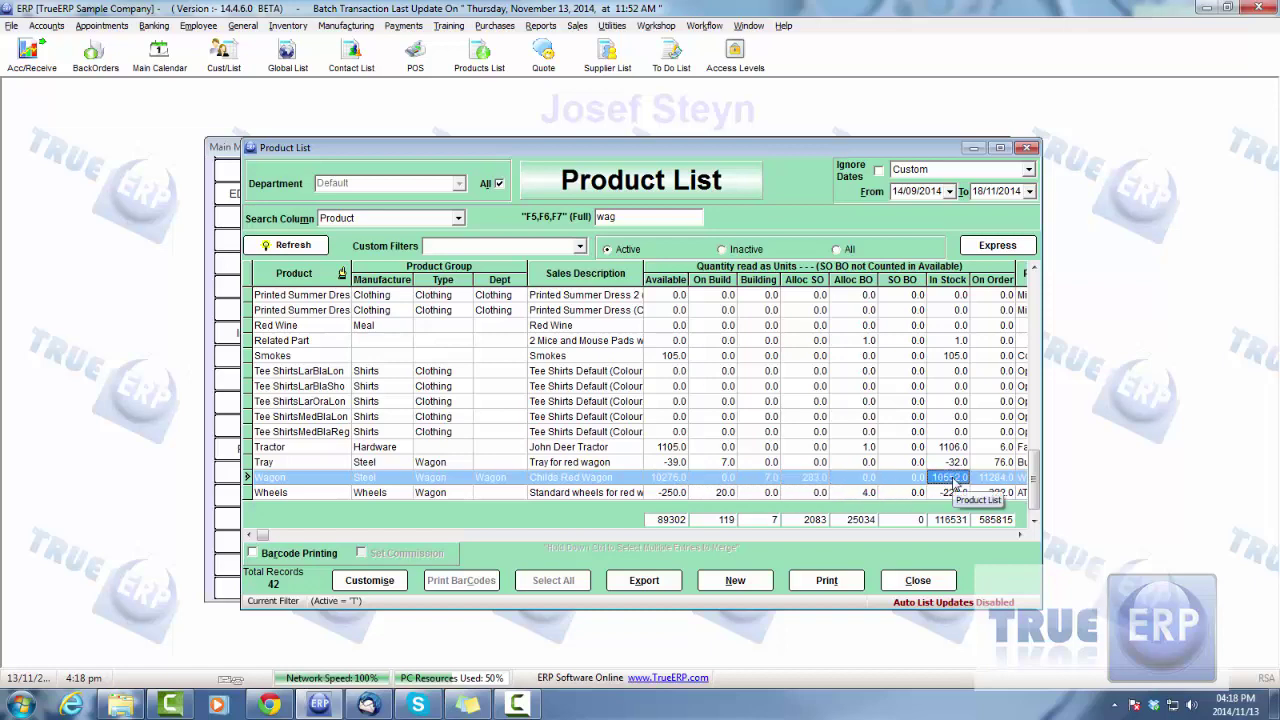
{"action": "left_click", "coordinate": [995, 478]}
- Check the Wagon's preferred supplier in the product list, view its product record, and close the record without saving
{"action": "left_click", "coordinate": [1021, 536]}
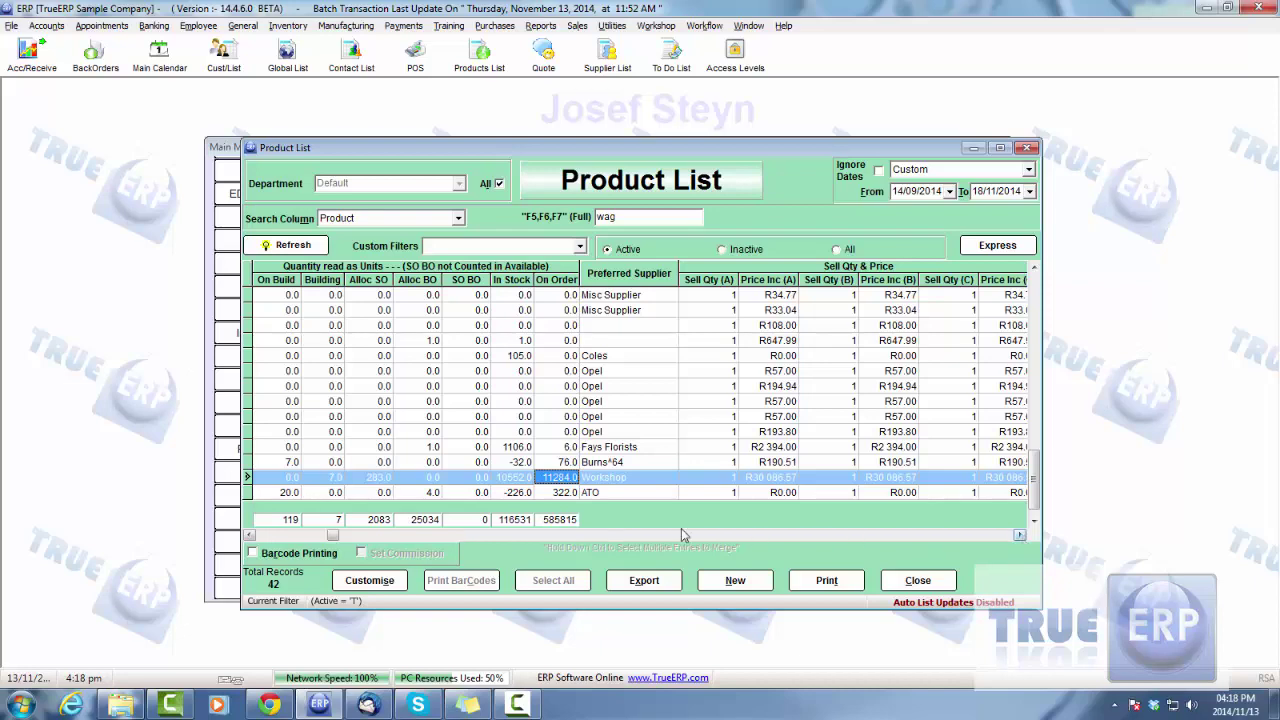
{"action": "left_click", "coordinate": [609, 478]}
{"action": "double_click", "coordinate": [609, 478]}
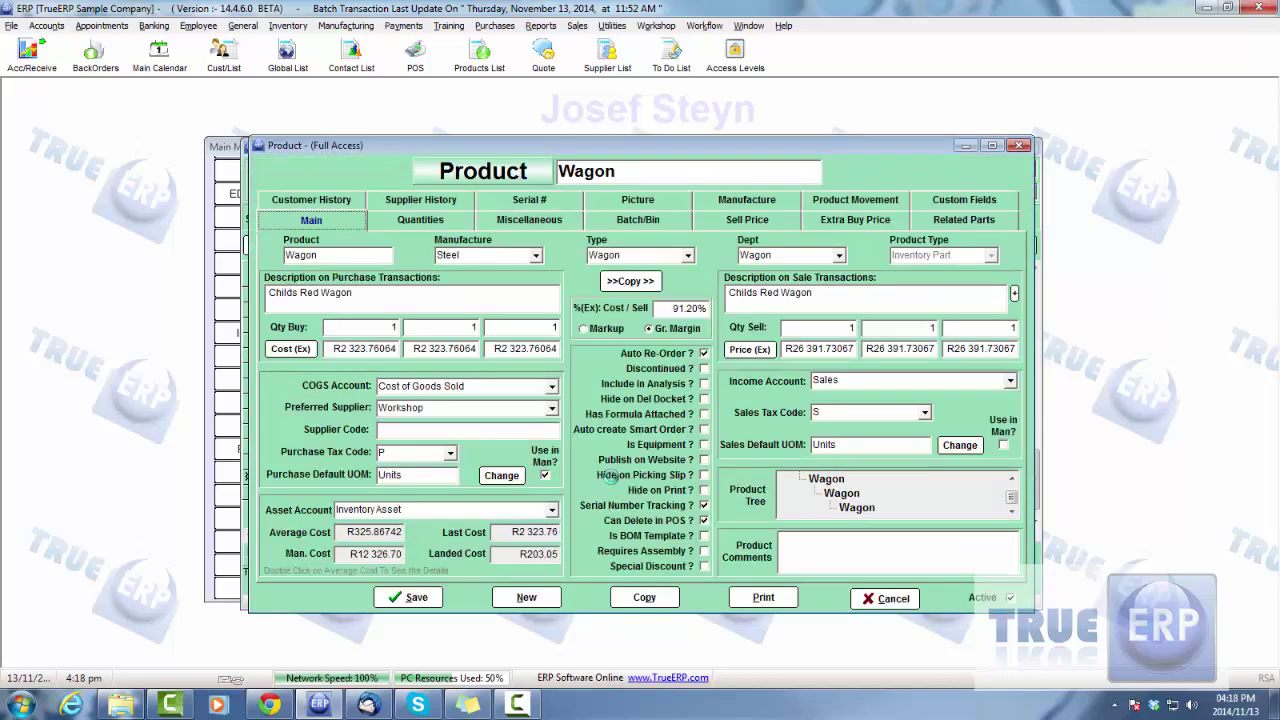
{"action": "left_click", "coordinate": [886, 603]}
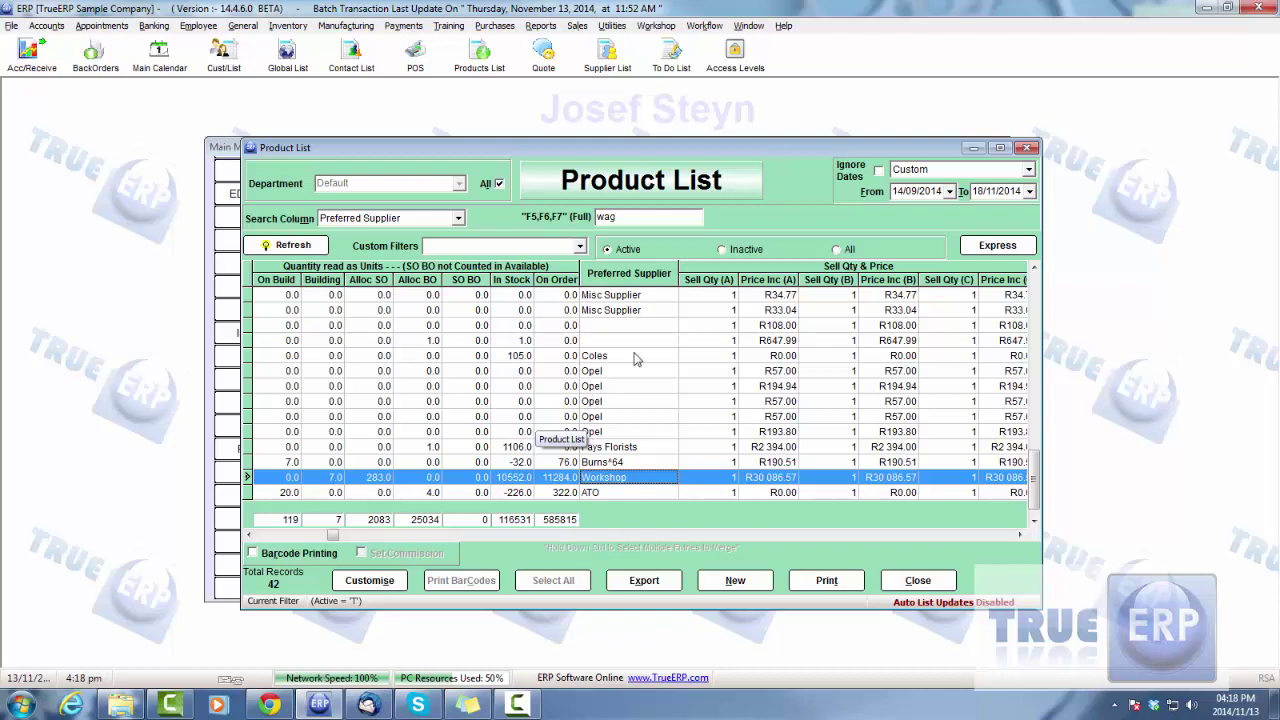
- View the product list filtered to inactive products and to all products, and close the list
{"action": "left_click", "coordinate": [722, 250]}
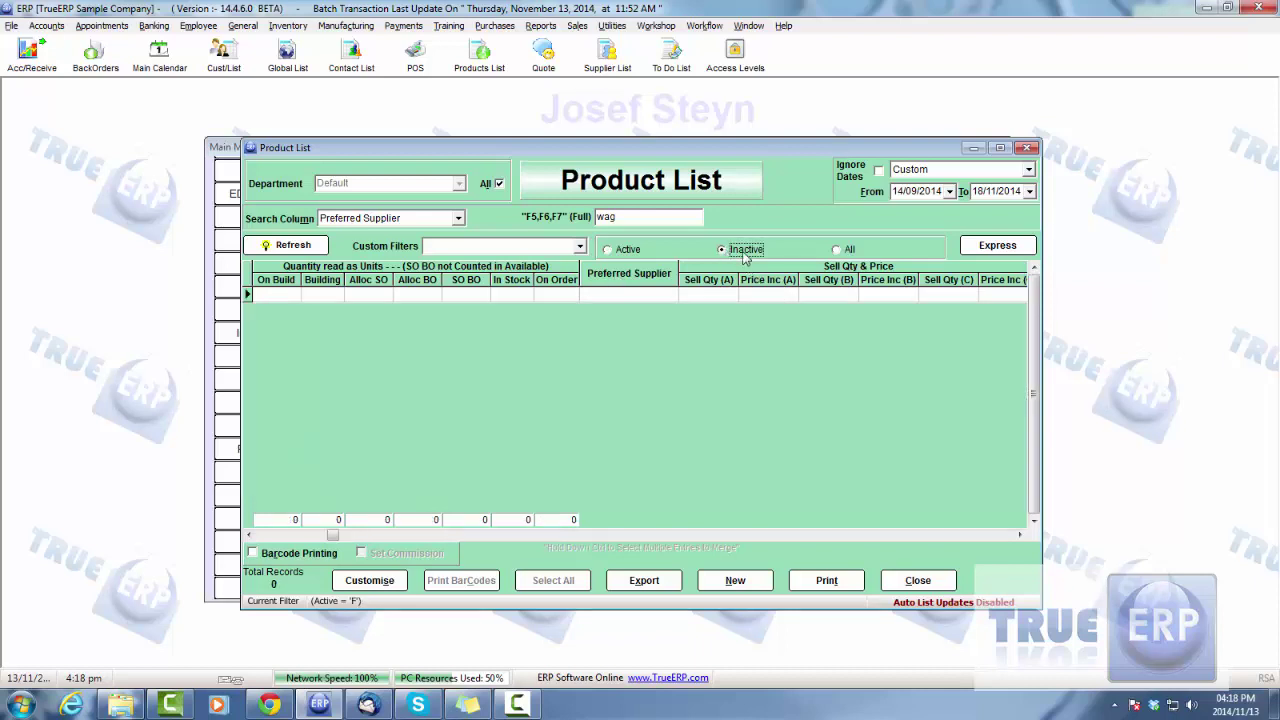
{"action": "left_click", "coordinate": [836, 250]}
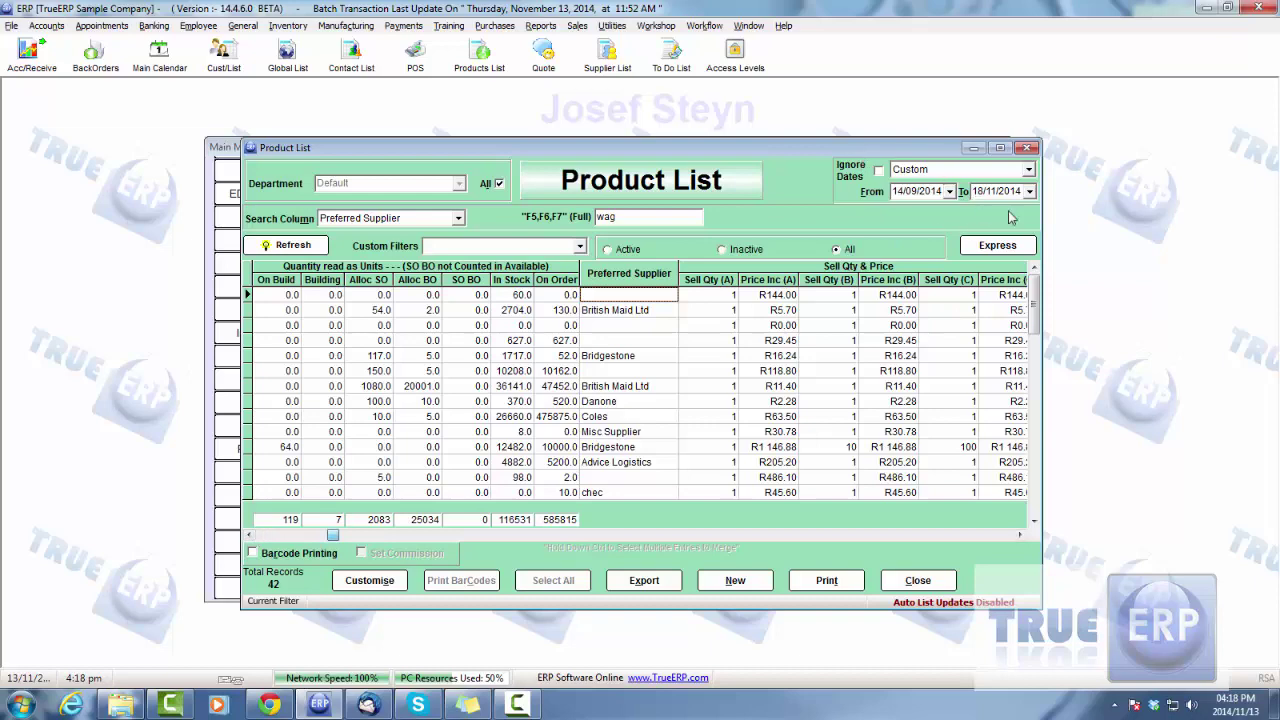
{"action": "left_click", "coordinate": [918, 580]}
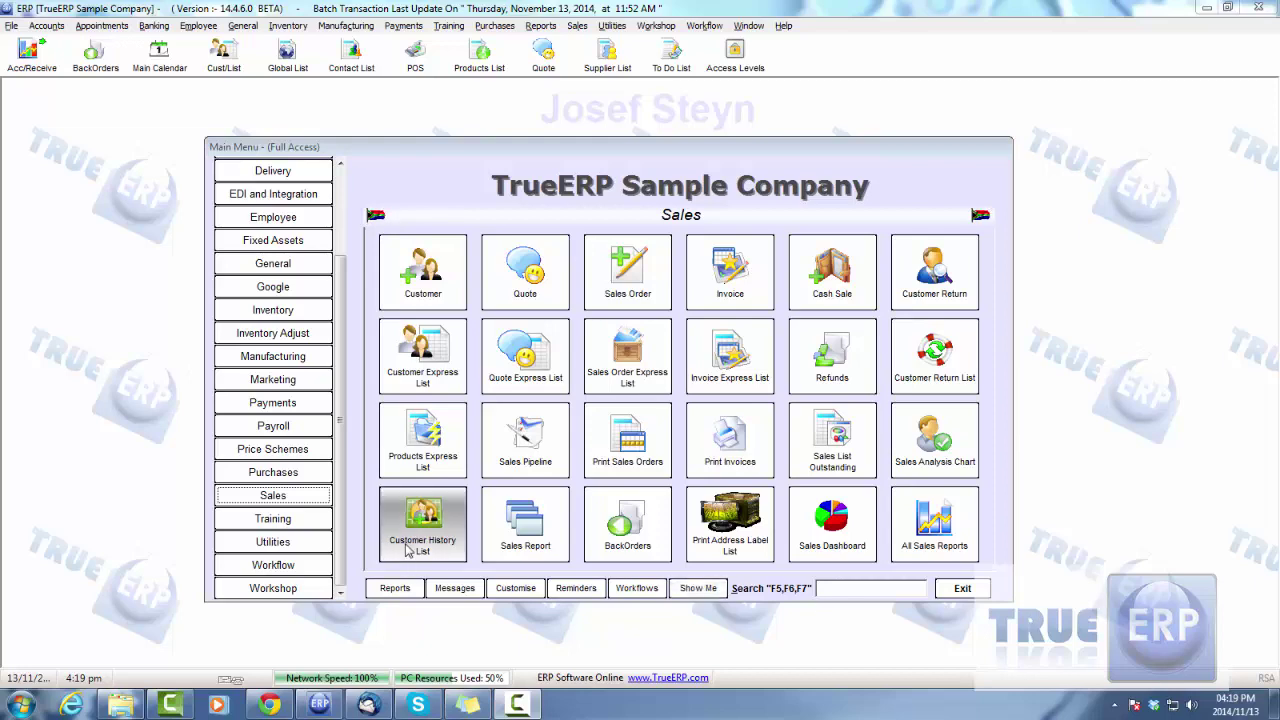
- Open the newest incomplete smart order from the purchasing module's Smart Order List
{"action": "left_click", "coordinate": [288, 474]}
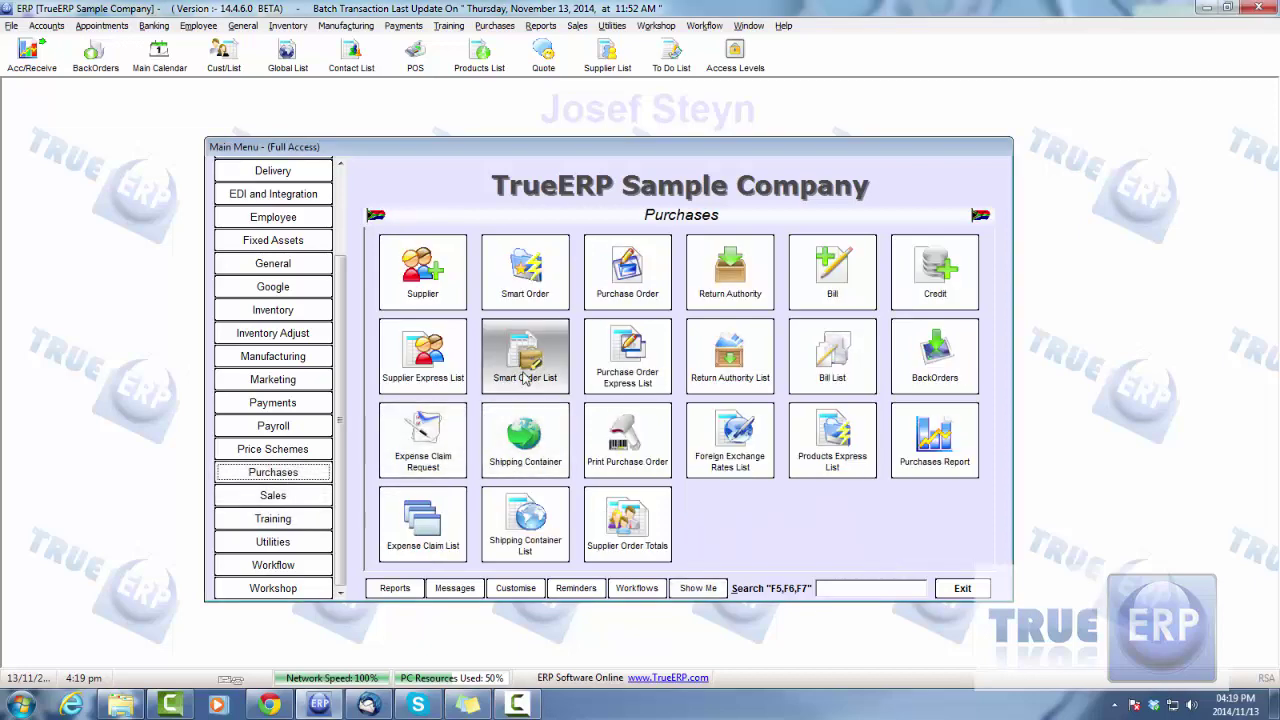
{"action": "left_click", "coordinate": [527, 368]}
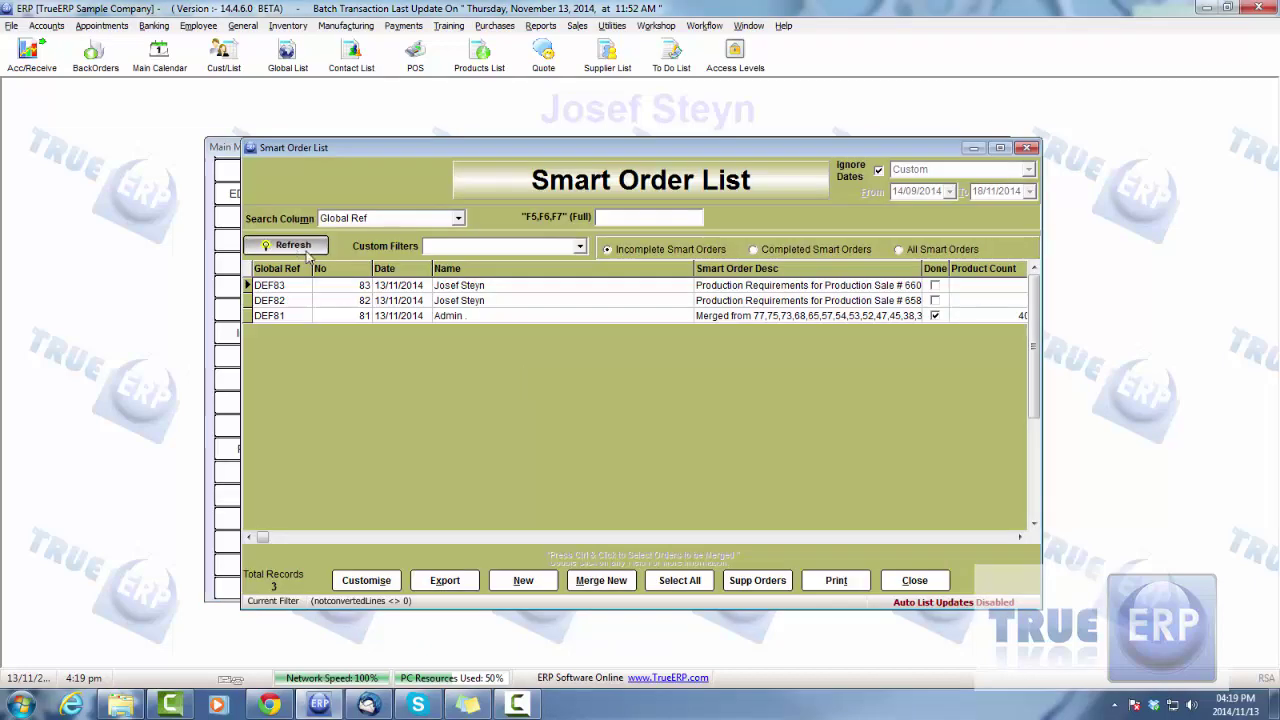
{"action": "double_click", "coordinate": [610, 288]}
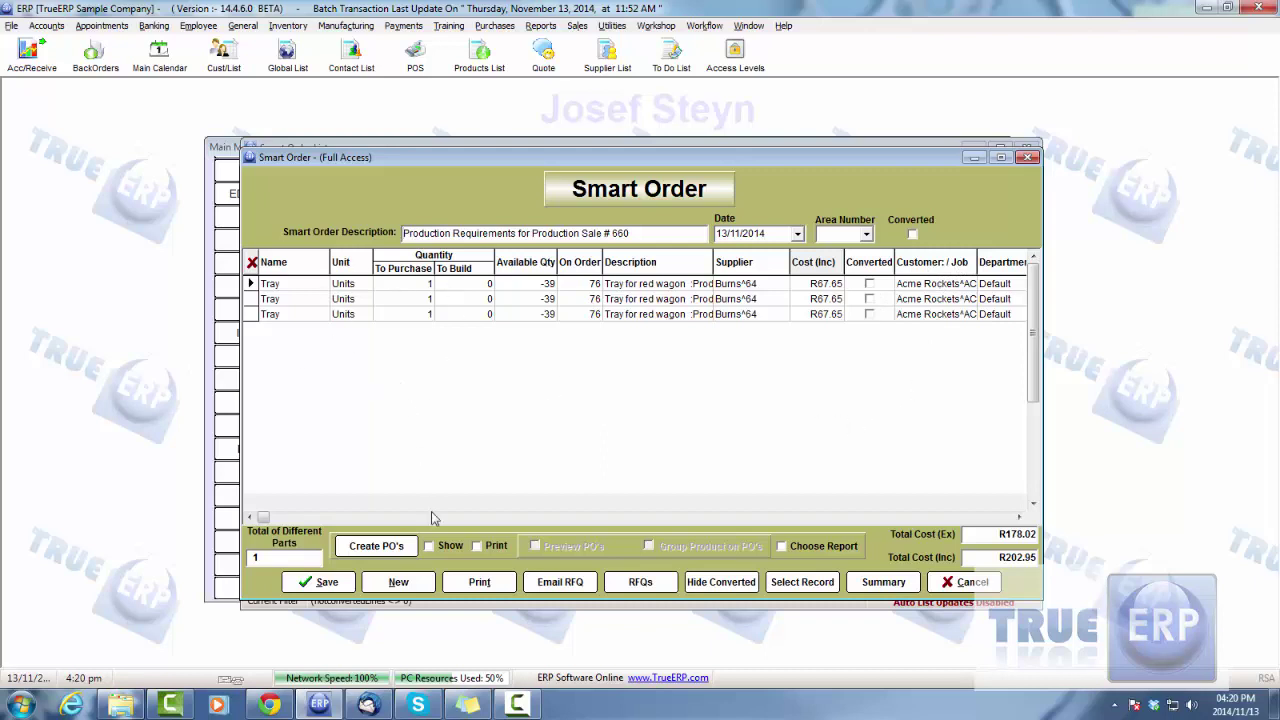
- Create the purchase order from the smart order and mark all three Tray lines as fully received
{"action": "left_click", "coordinate": [398, 552]}
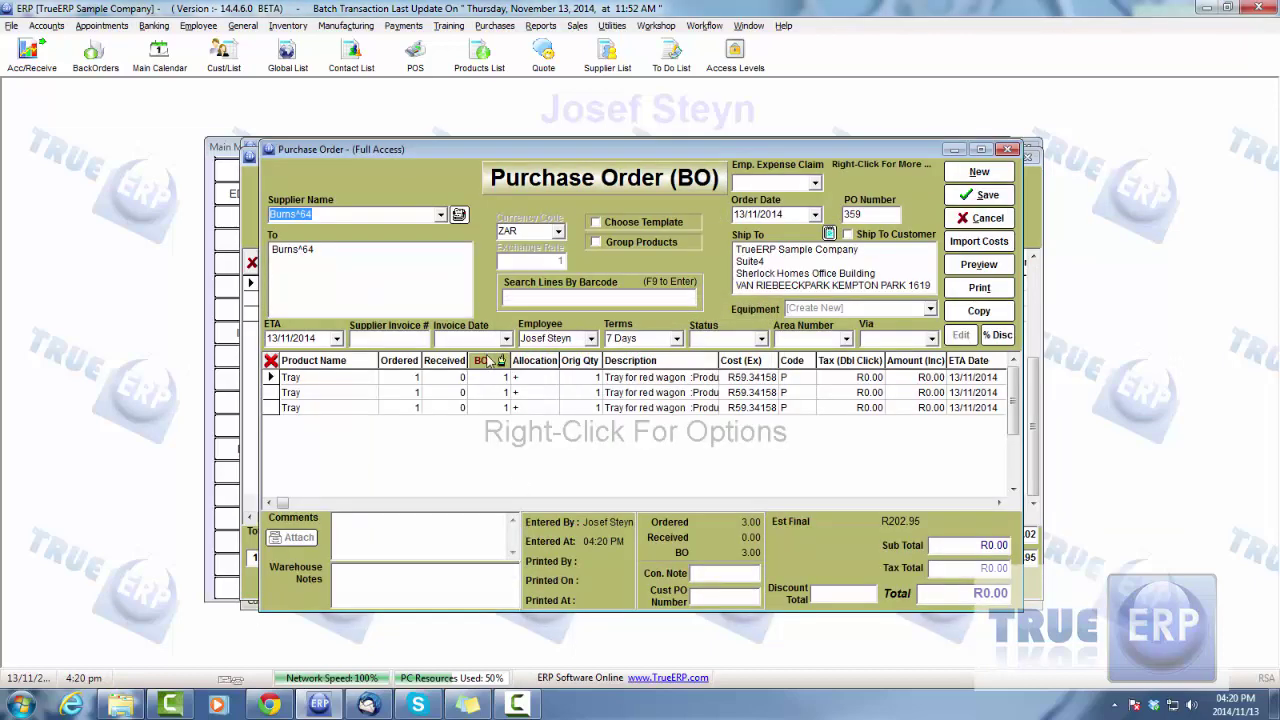
{"action": "left_click", "coordinate": [490, 362]}
{"action": "left_click", "coordinate": [688, 383]}
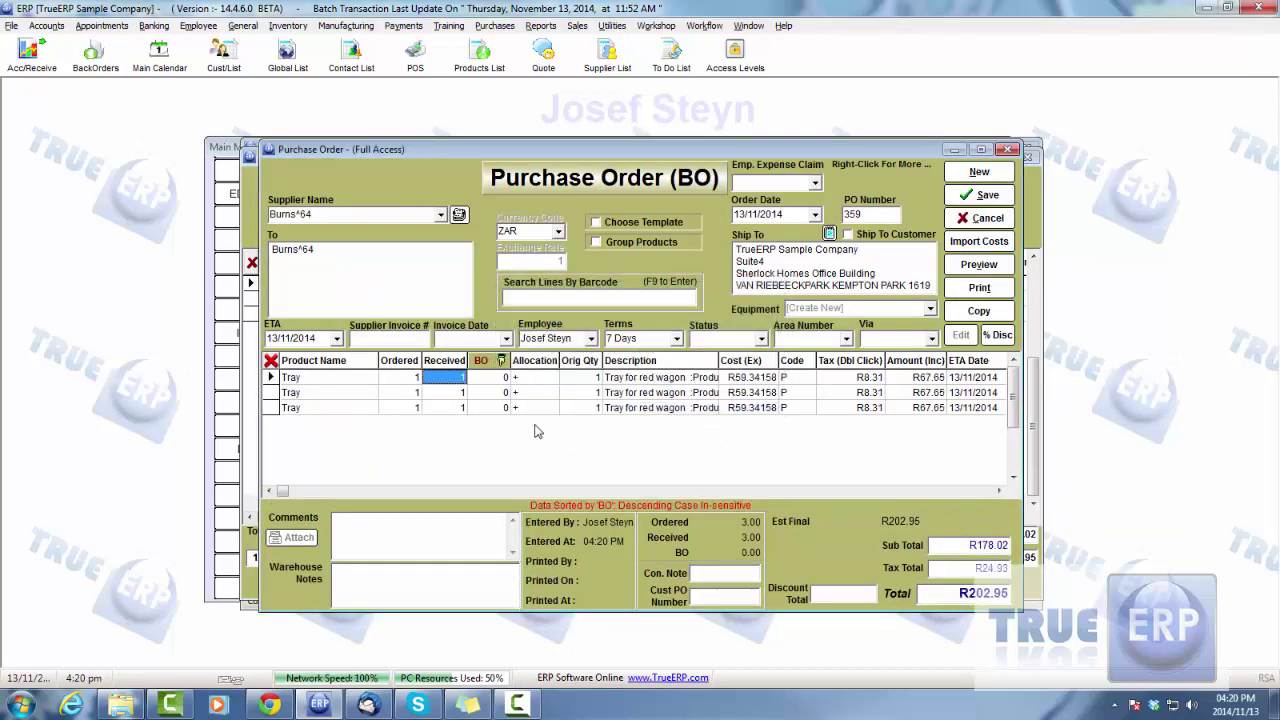
- Save the purchase order with supplier invoice number 54234 and invoice date 13/11/2014, and refresh the Smart Order List
{"action": "left_click", "coordinate": [410, 339]}
{"action": "type", "text": "54"}
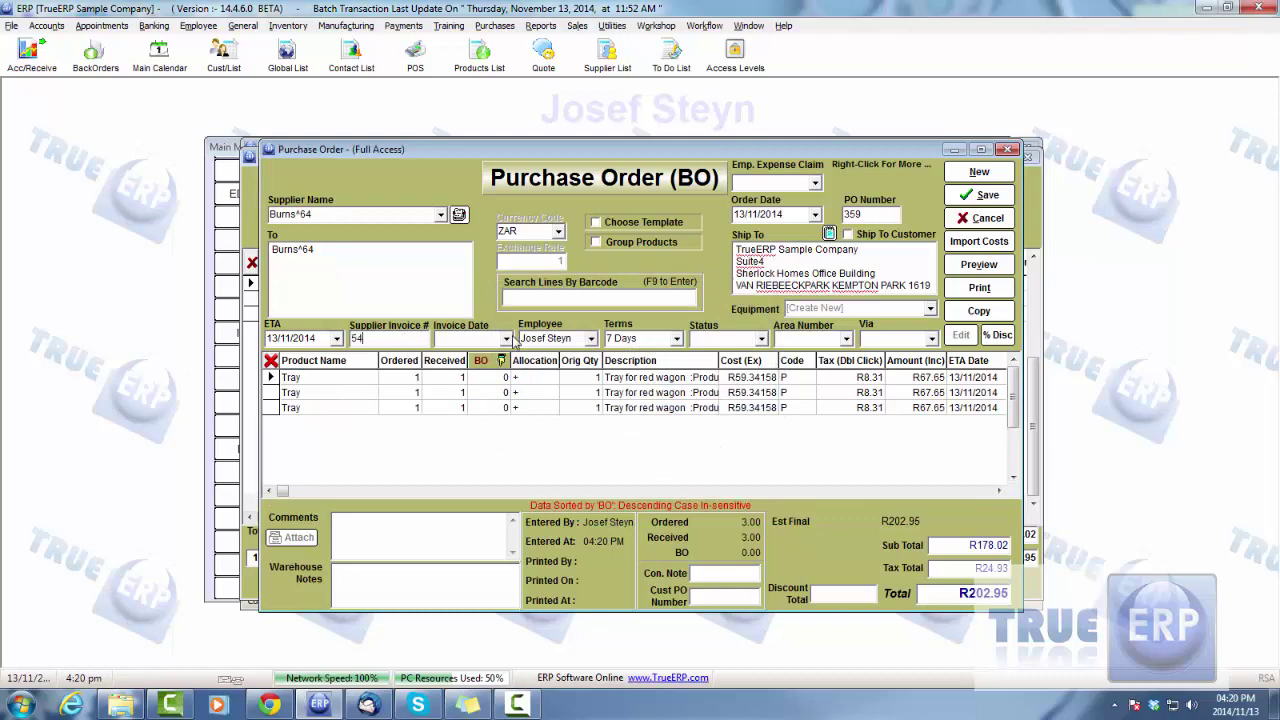
{"action": "type", "text": "234"}
{"action": "left_click", "coordinate": [506, 339]}
{"action": "left_click", "coordinate": [506, 340]}
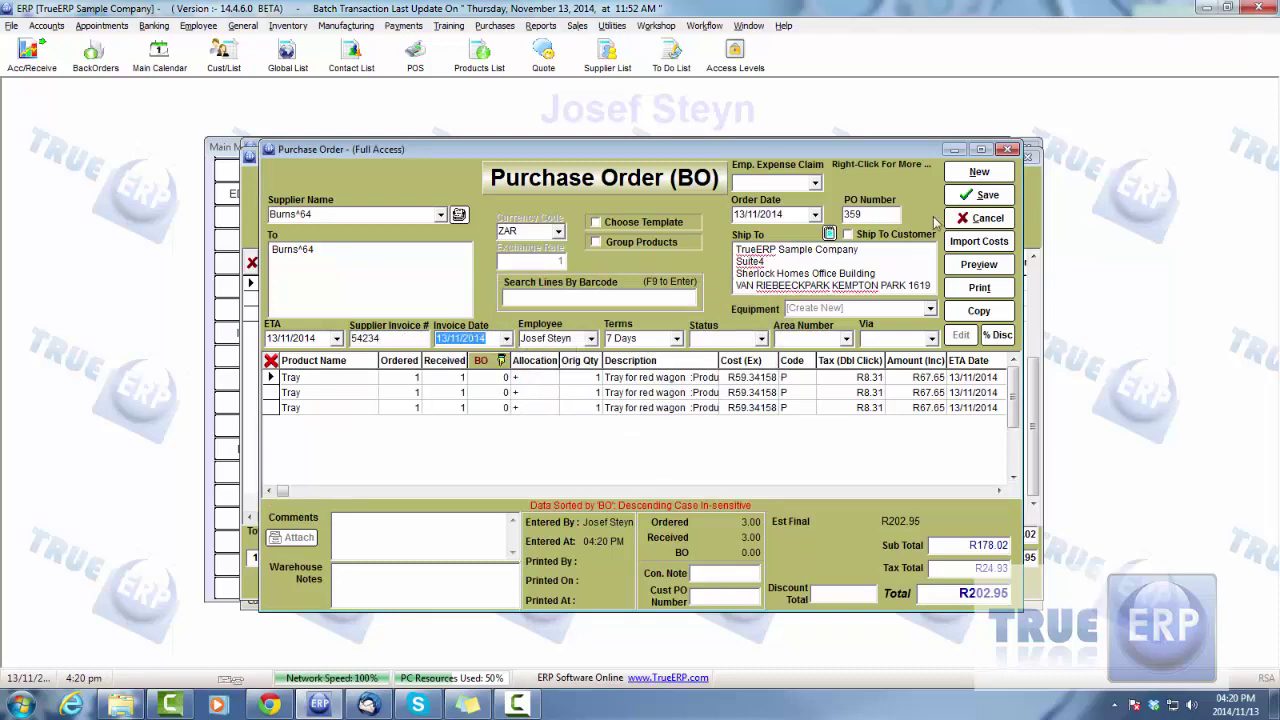
{"action": "left_click", "coordinate": [966, 196]}
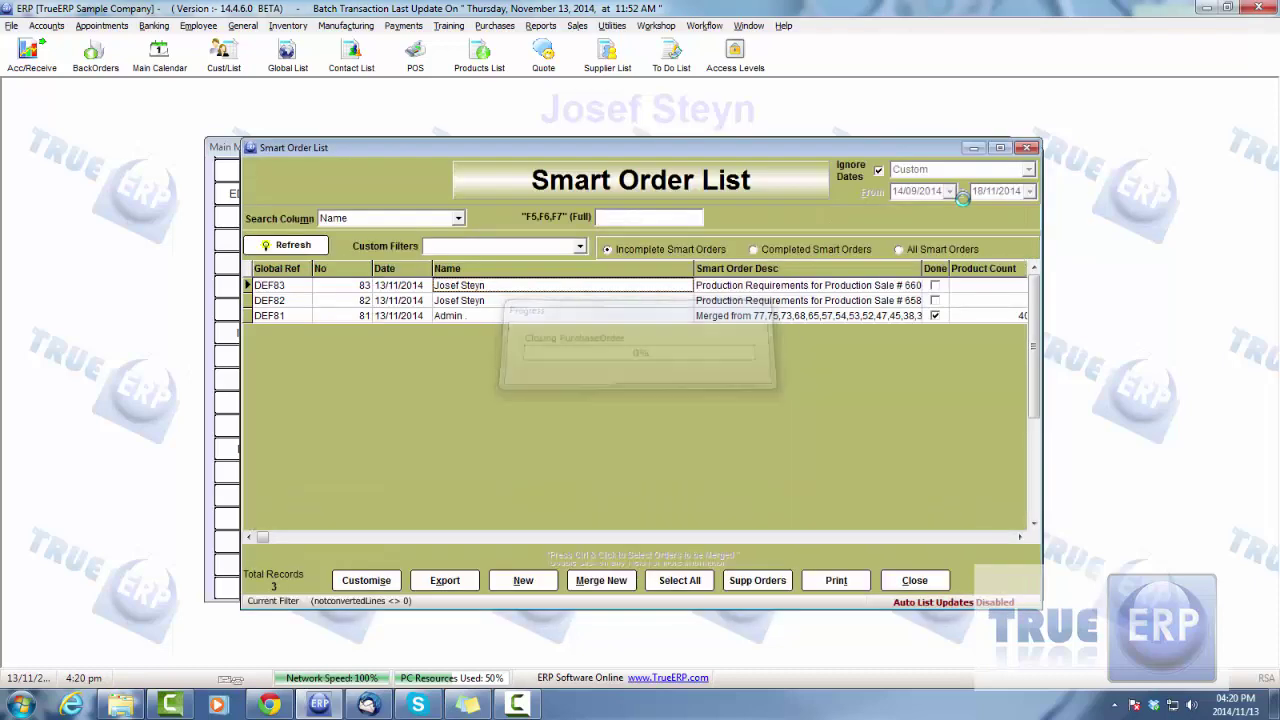
{"action": "left_click", "coordinate": [284, 248]}
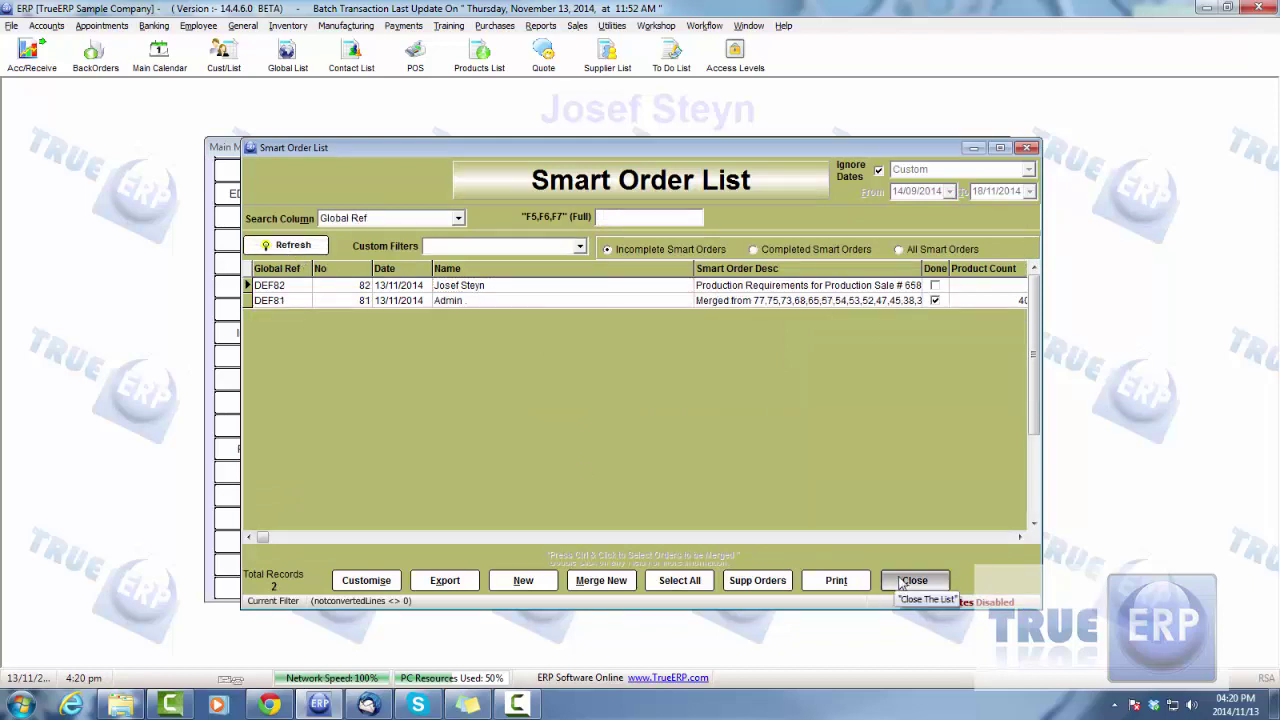
- Close the Smart Order List and open Capacity Planning from the Manufacturing module
{"action": "left_click", "coordinate": [912, 580]}
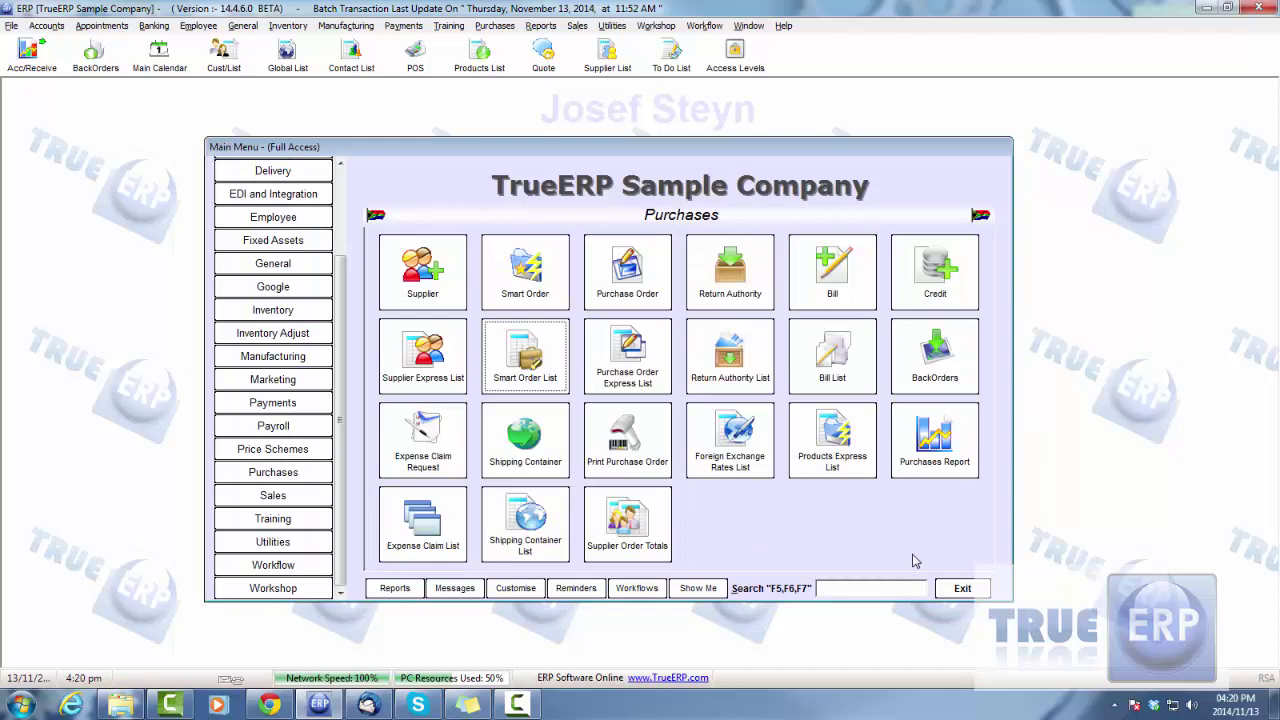
{"action": "left_click", "coordinate": [294, 362]}
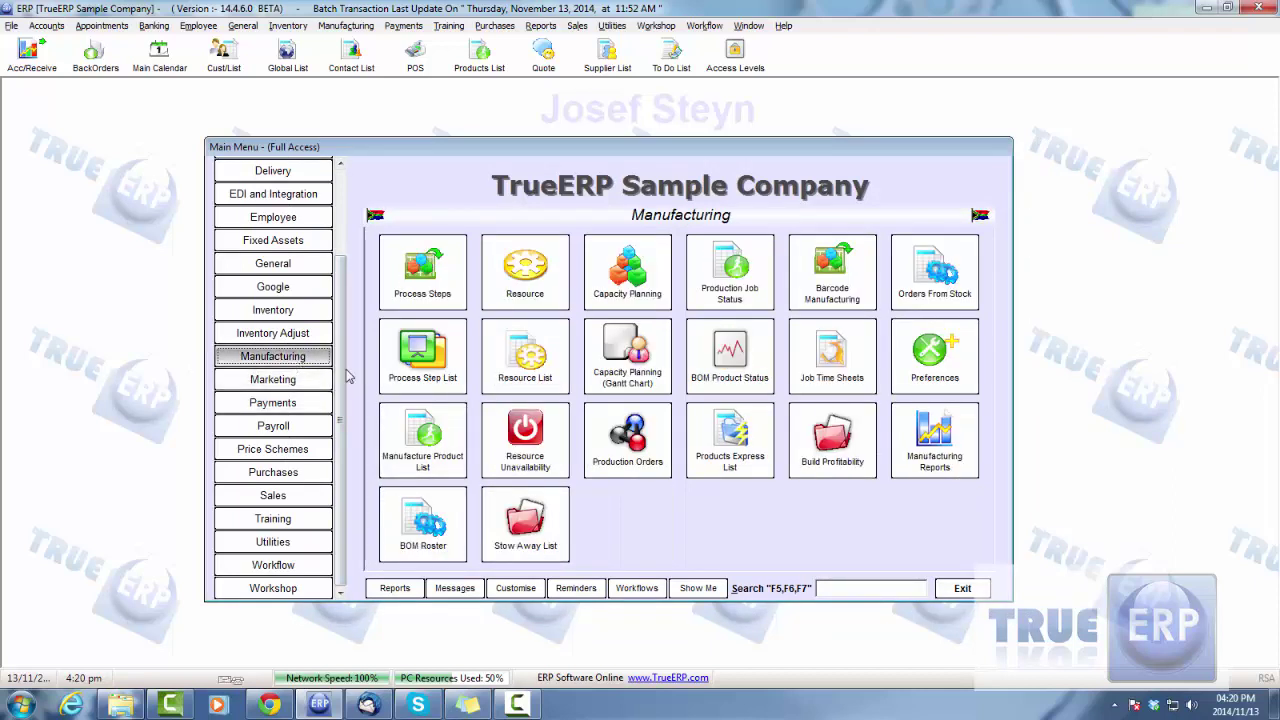
{"action": "left_click", "coordinate": [645, 279]}
{"action": "left_click", "coordinate": [519, 373]}
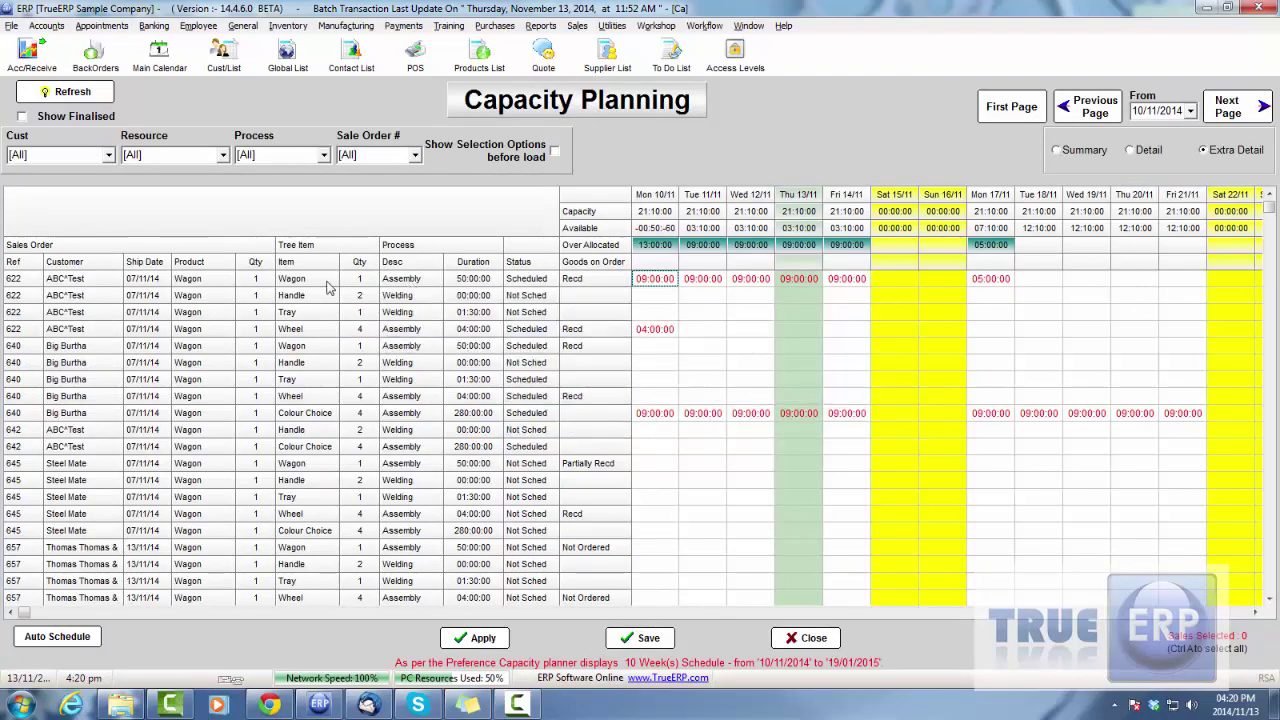
- Preview the Production Job Details for the Wagon, Handle, Tray and Wheel lines of the second sales order, and close the preview
{"action": "left_click", "coordinate": [67, 293]}
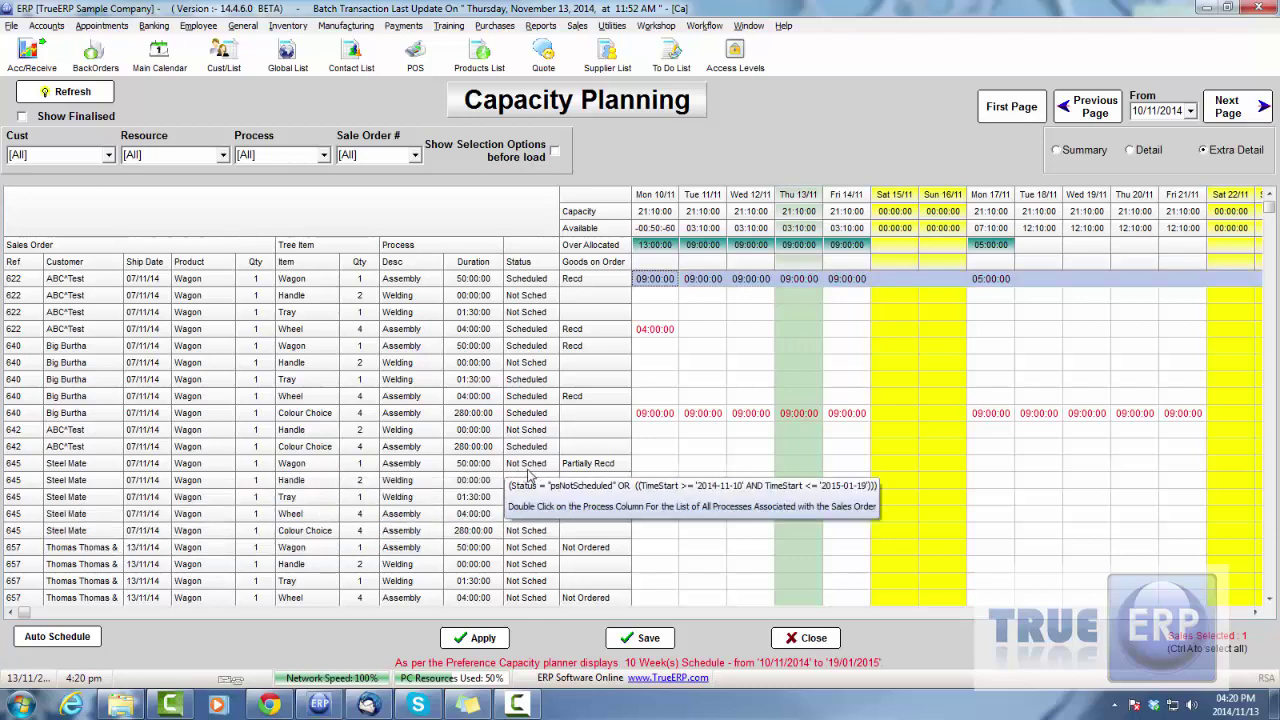
{"action": "left_click", "coordinate": [650, 416]}
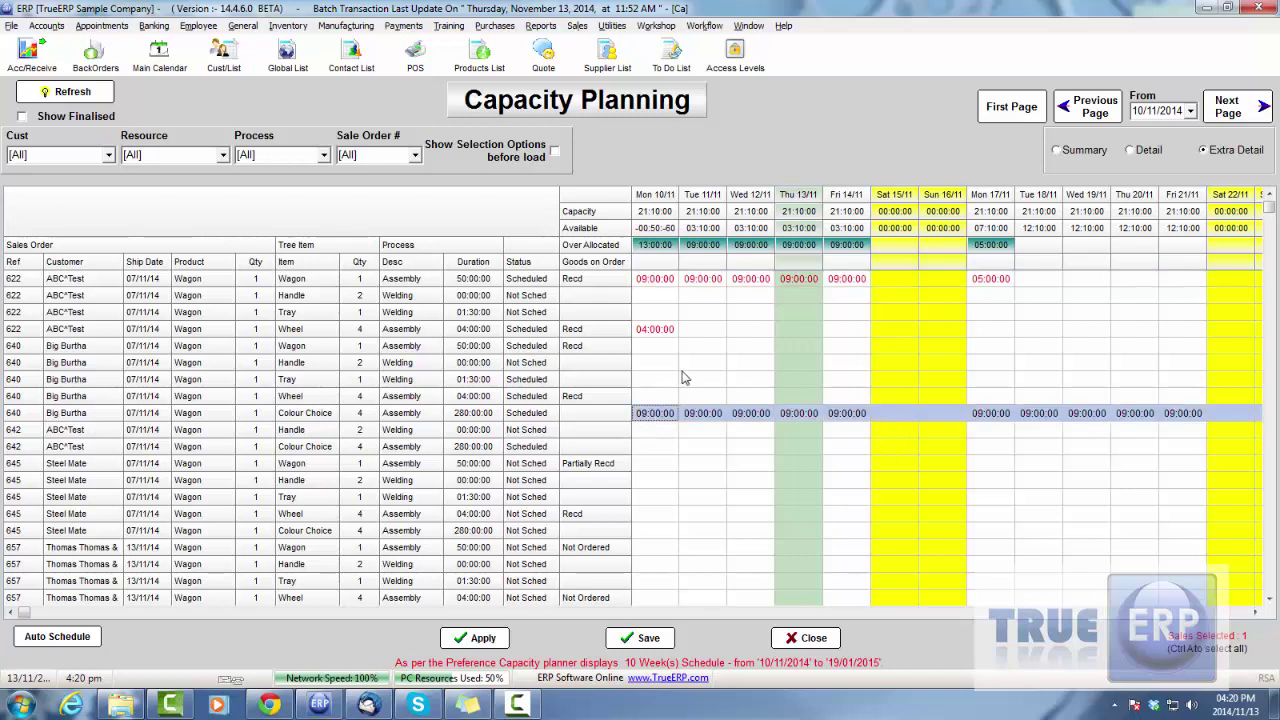
{"action": "left_click_drag", "start_coordinate": [658, 348], "coordinate": [757, 402]}
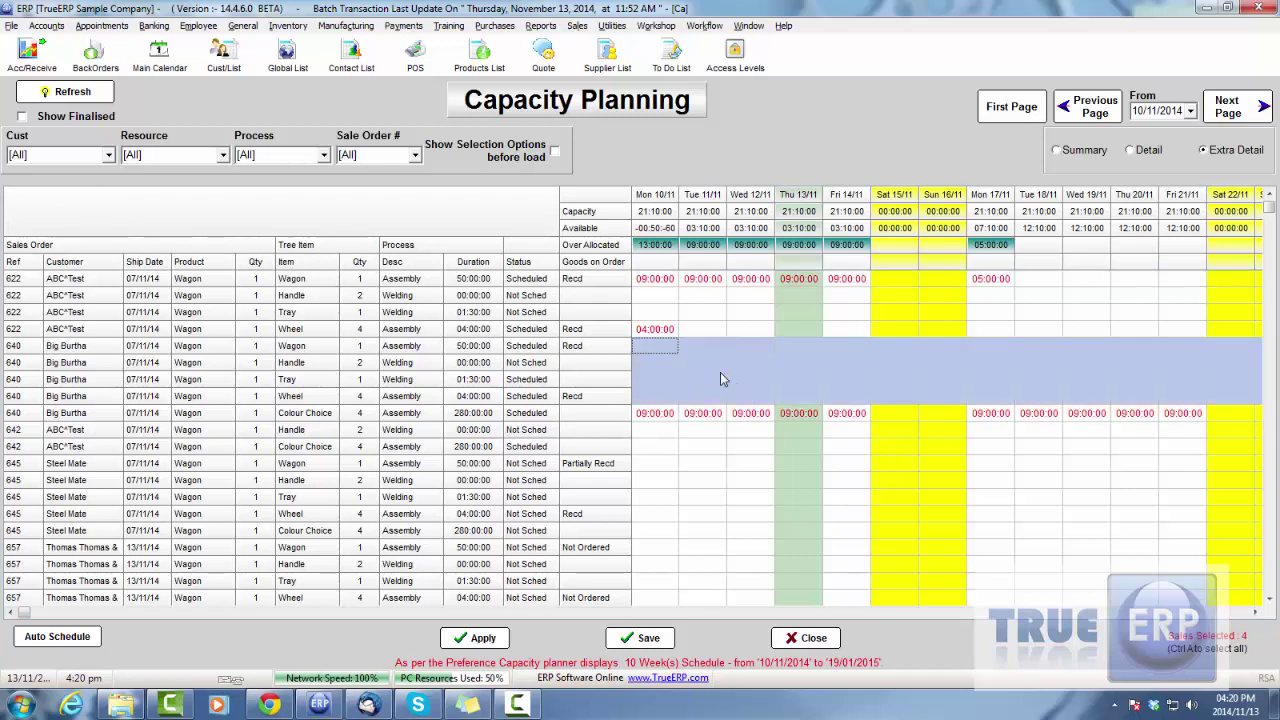
{"action": "right_click", "coordinate": [719, 371]}
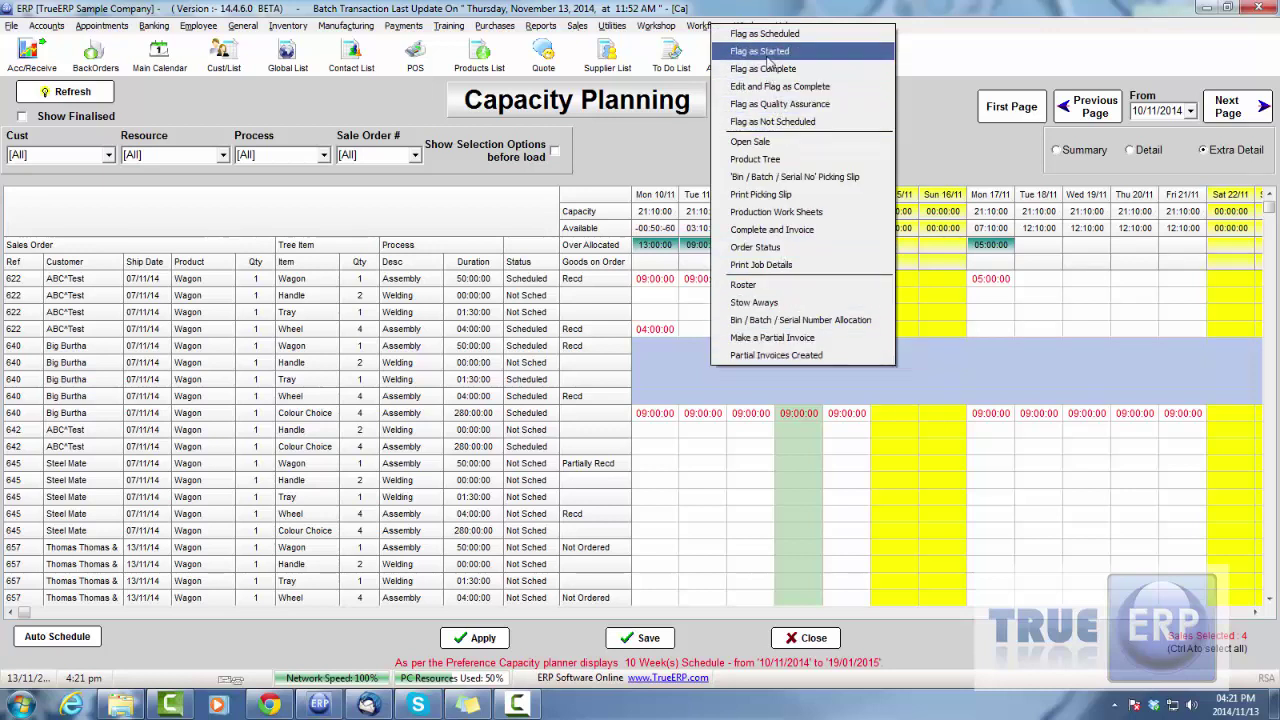
{"action": "left_click", "coordinate": [780, 266]}
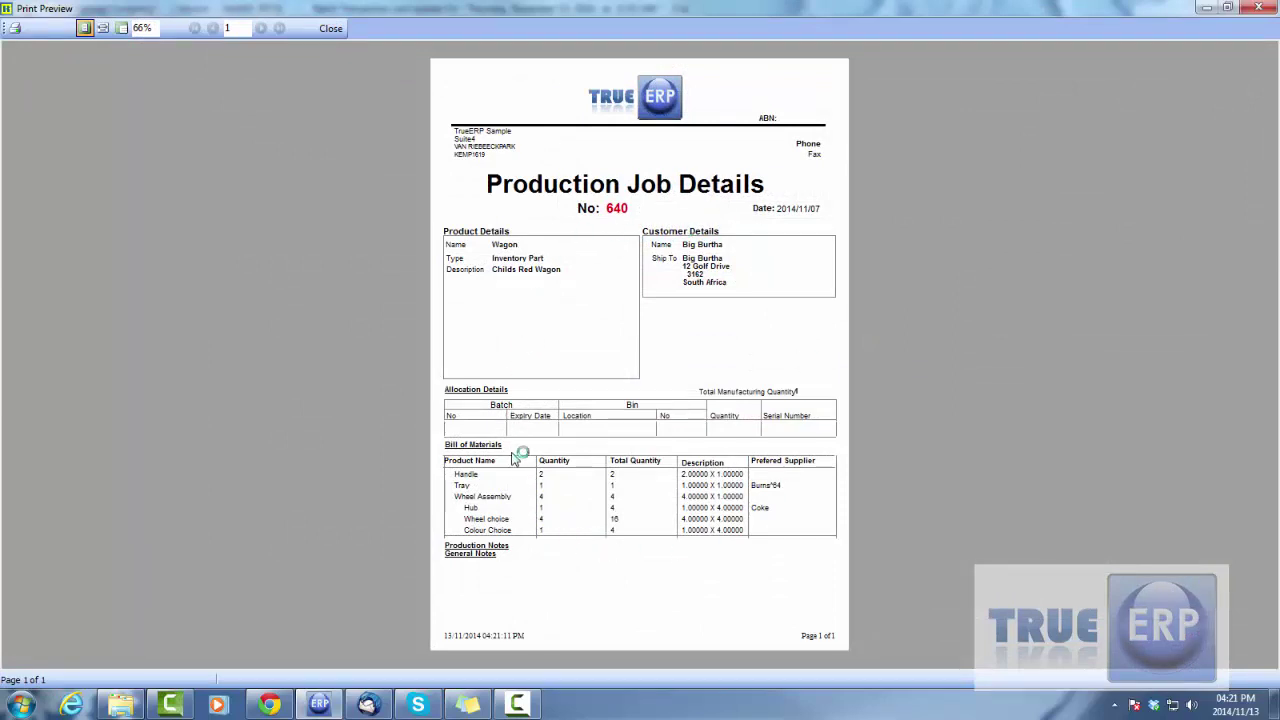
{"action": "left_click", "coordinate": [330, 28]}
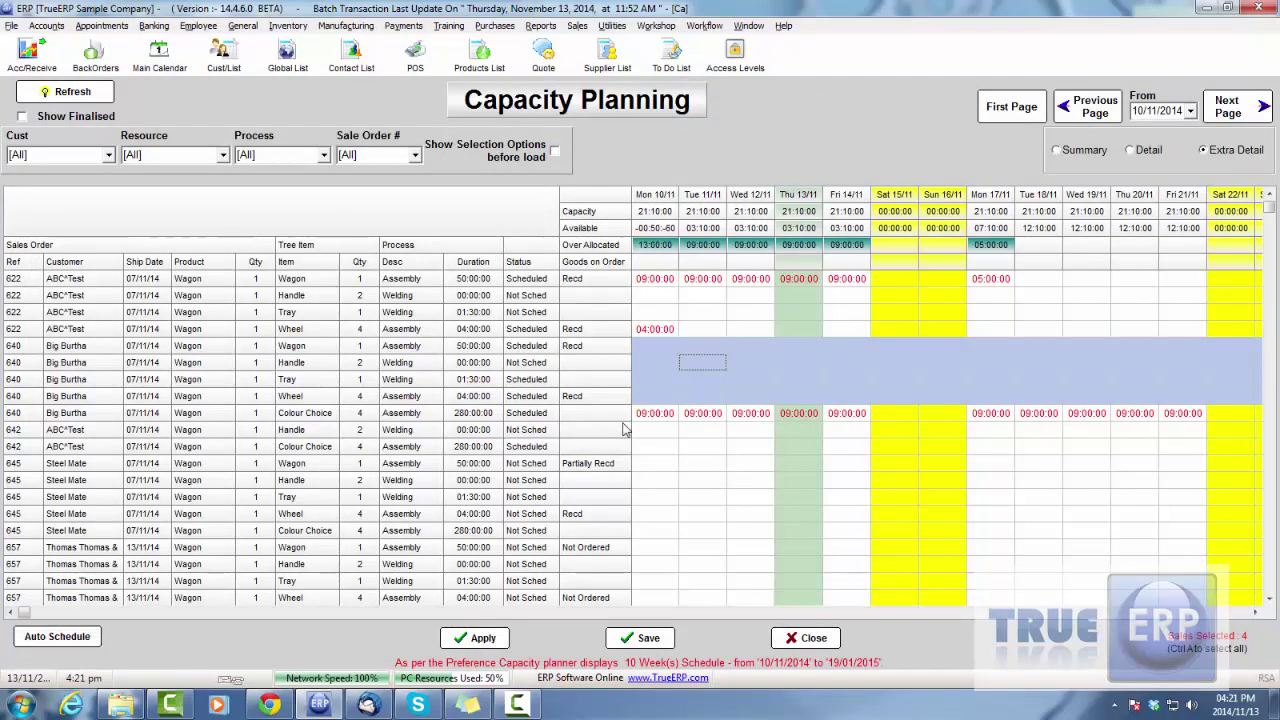
- Auto-schedule the unscheduled production processes, keeping every item in the Items To Schedule list selected
{"action": "left_click", "coordinate": [655, 463]}
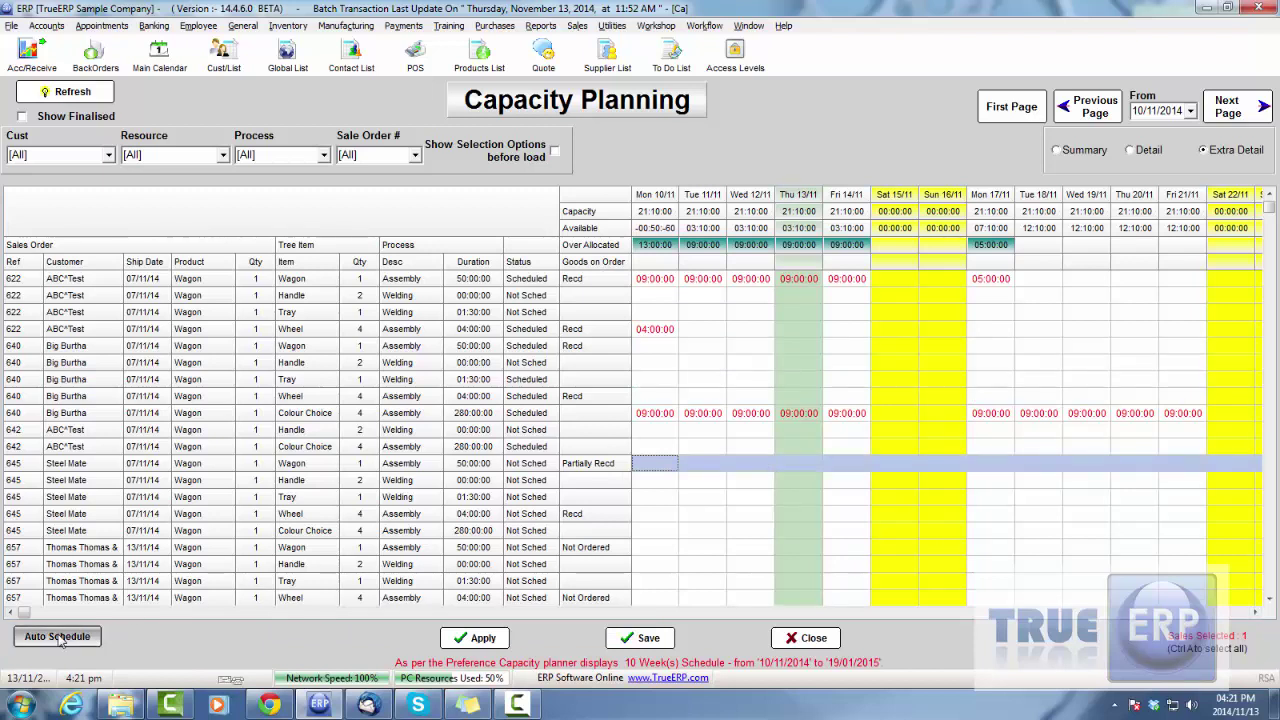
{"action": "left_click", "coordinate": [57, 637]}
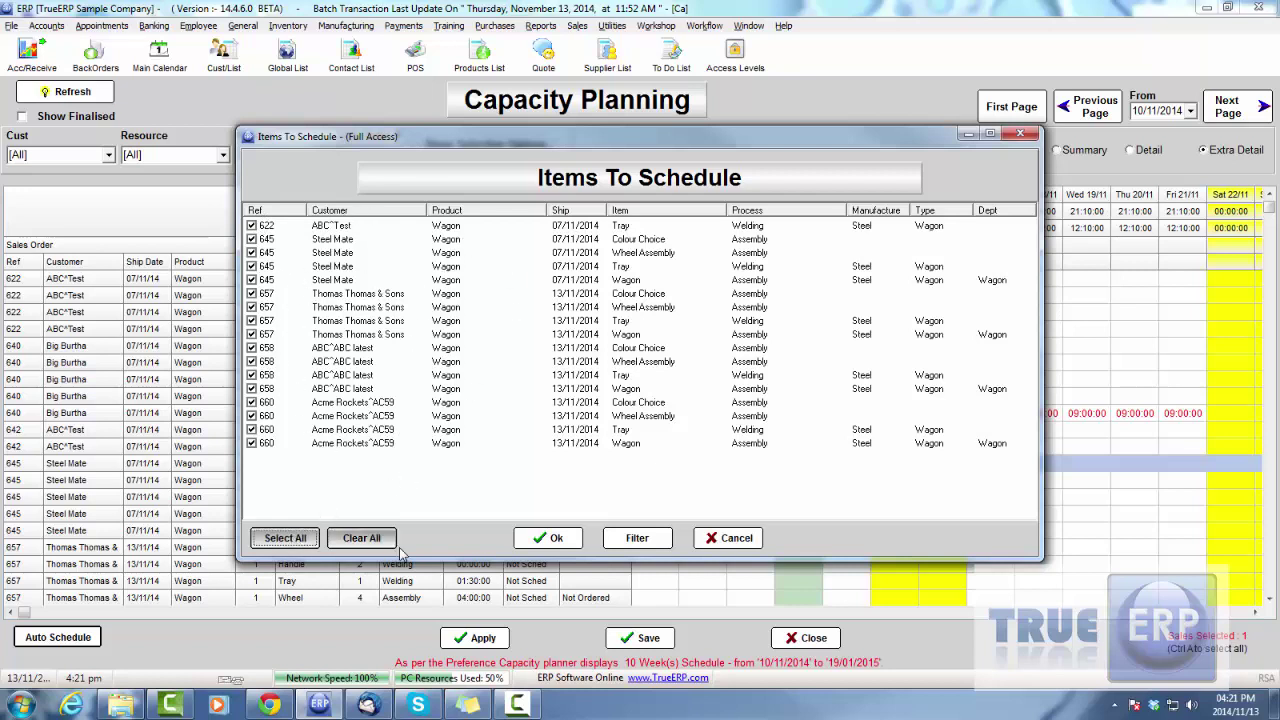
{"action": "left_click", "coordinate": [550, 538]}
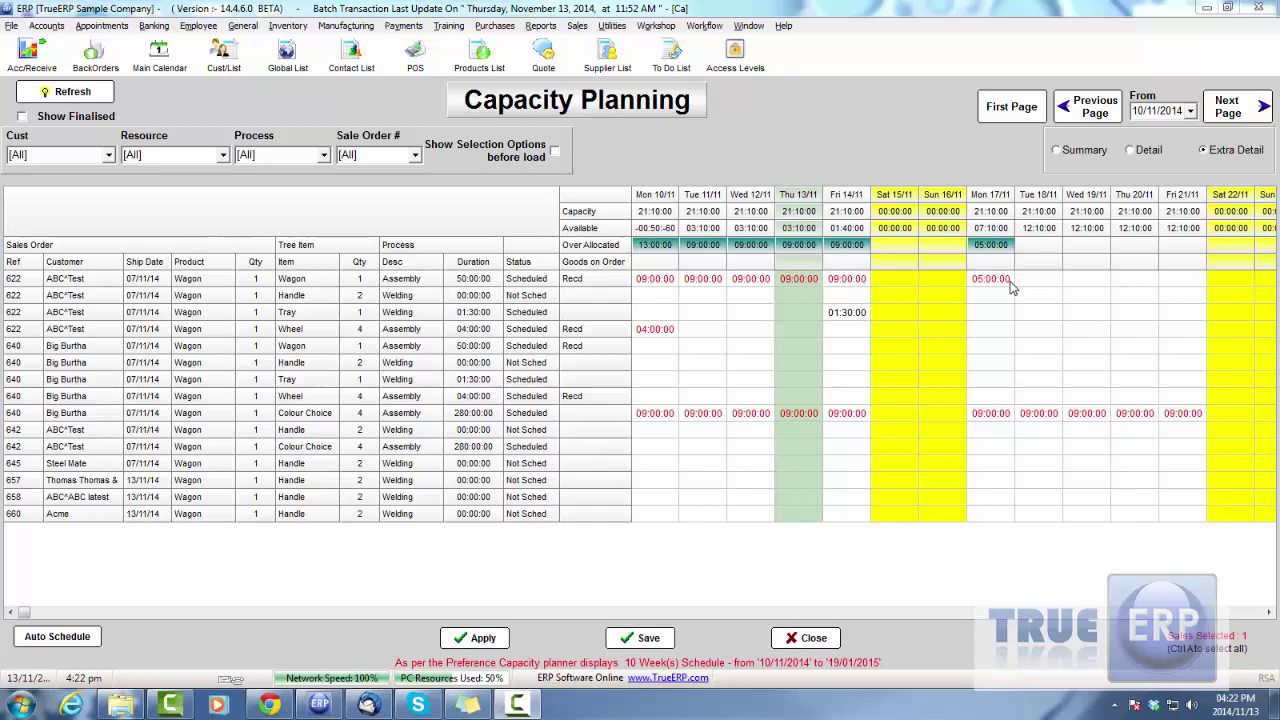
- Check the scheduled hours into December and save the capacity plan
{"action": "left_click", "coordinate": [1269, 613]}
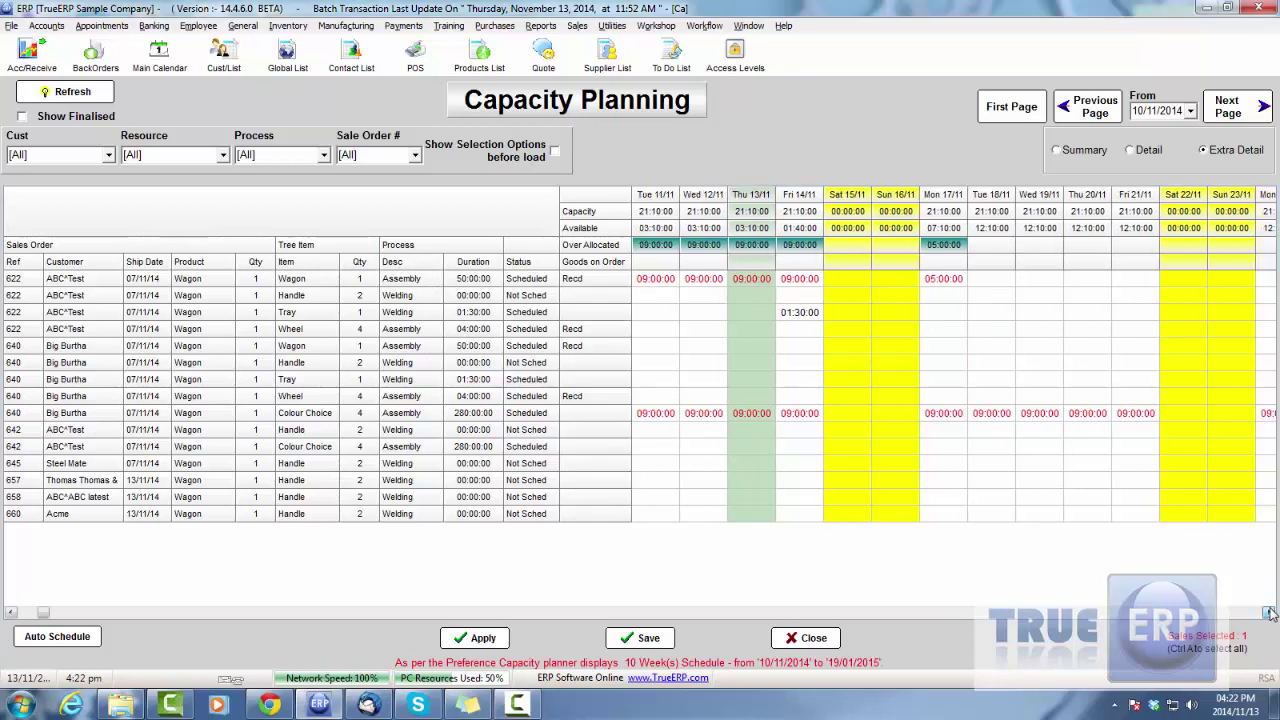
{"action": "left_click", "coordinate": [1269, 613]}
{"action": "left_click", "coordinate": [1269, 613]}
{"action": "left_click", "coordinate": [1269, 613]}
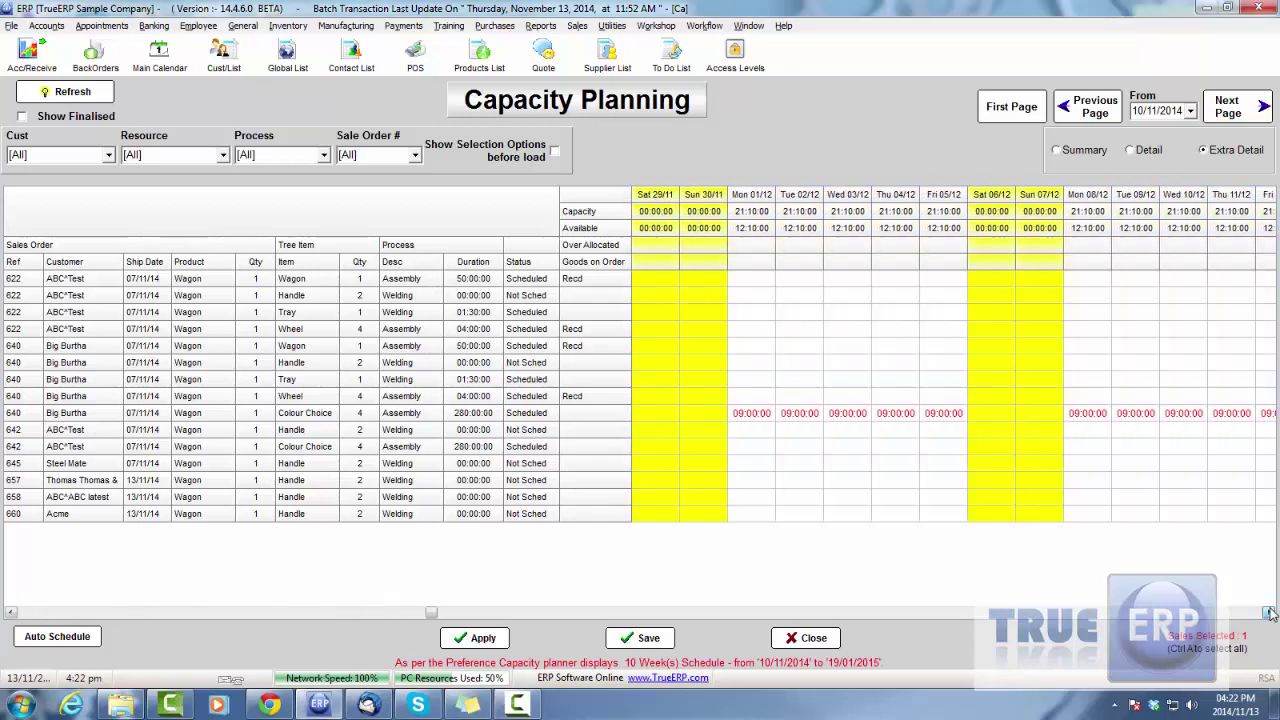
{"action": "left_click", "coordinate": [1269, 613]}
{"action": "left_click", "coordinate": [645, 638]}
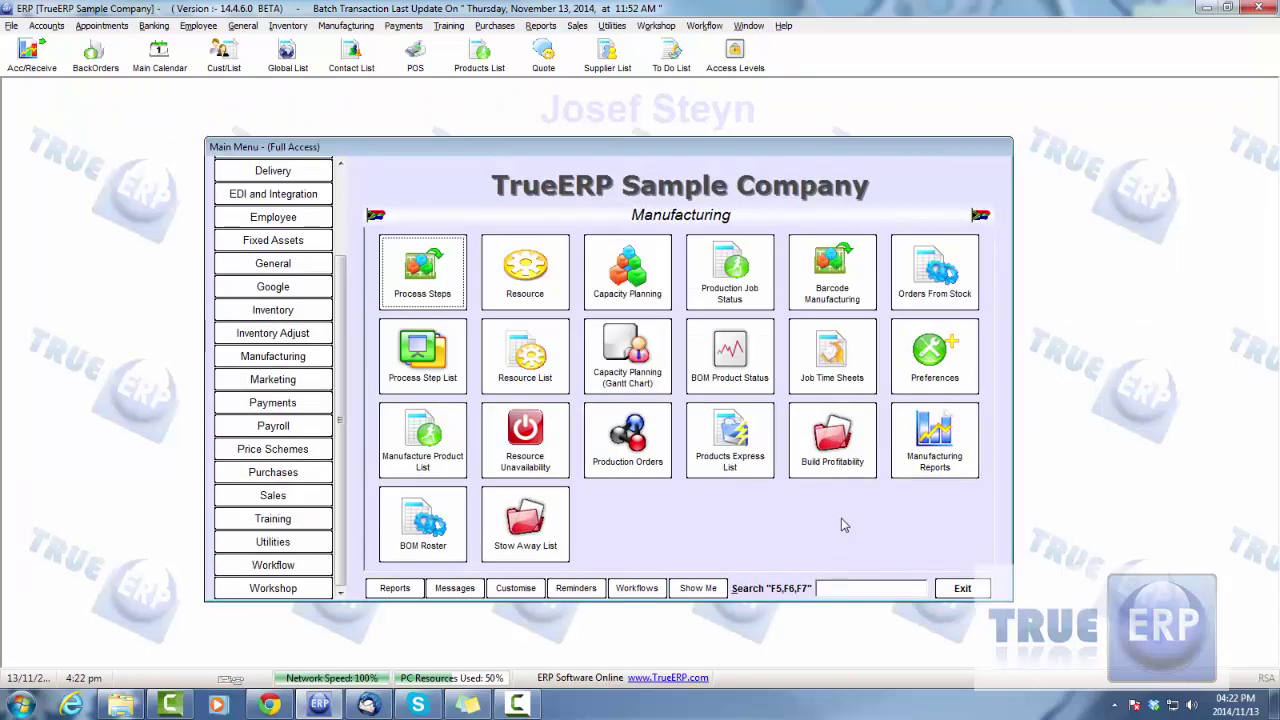
- Examine the customer, product, quantities and tree items of the newest Wagon sale in Build Profitability, and close the list
{"action": "left_click", "coordinate": [814, 466]}
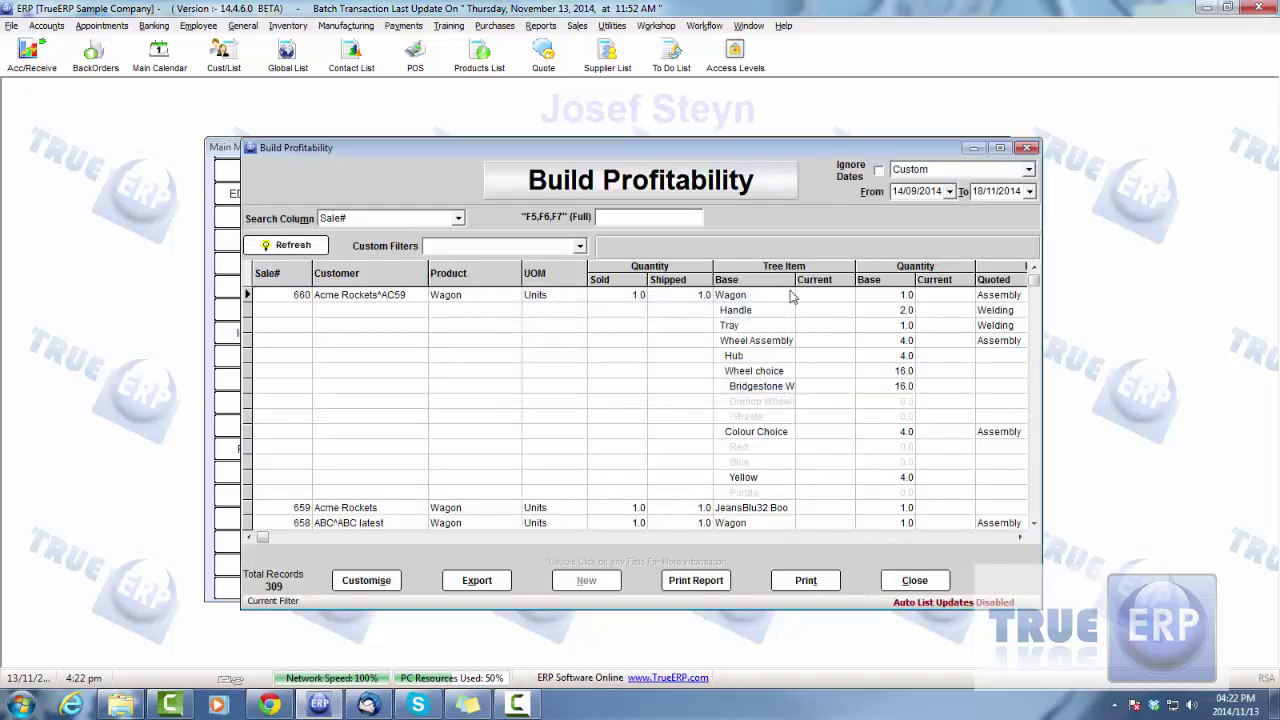
{"action": "left_click", "coordinate": [340, 295]}
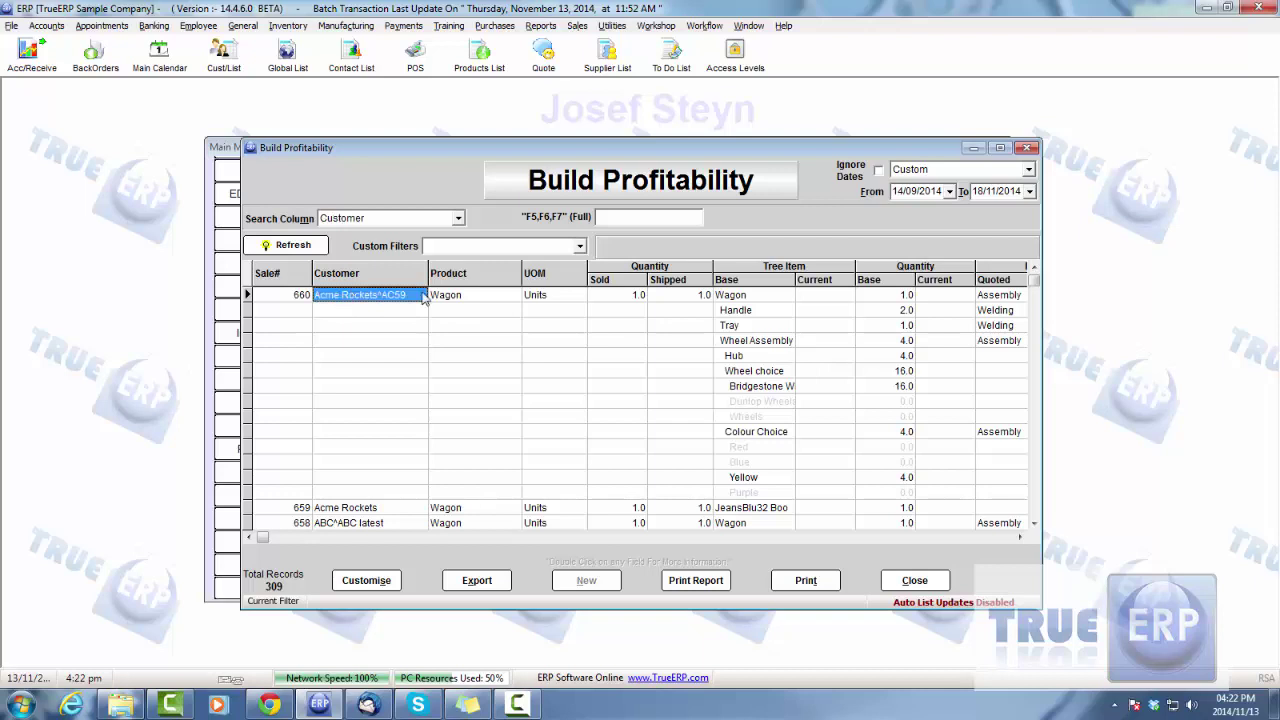
{"action": "left_click", "coordinate": [452, 295]}
{"action": "left_click", "coordinate": [615, 295]}
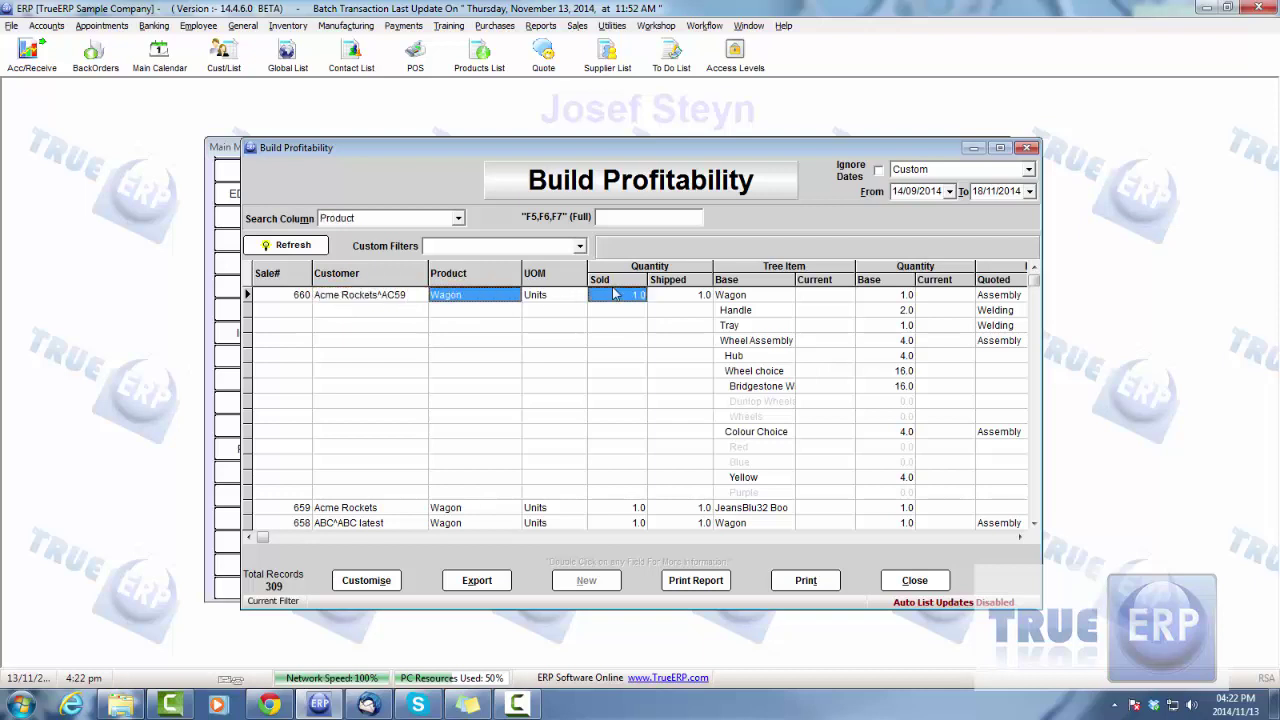
{"action": "left_click", "coordinate": [690, 295]}
{"action": "left_click", "coordinate": [767, 296]}
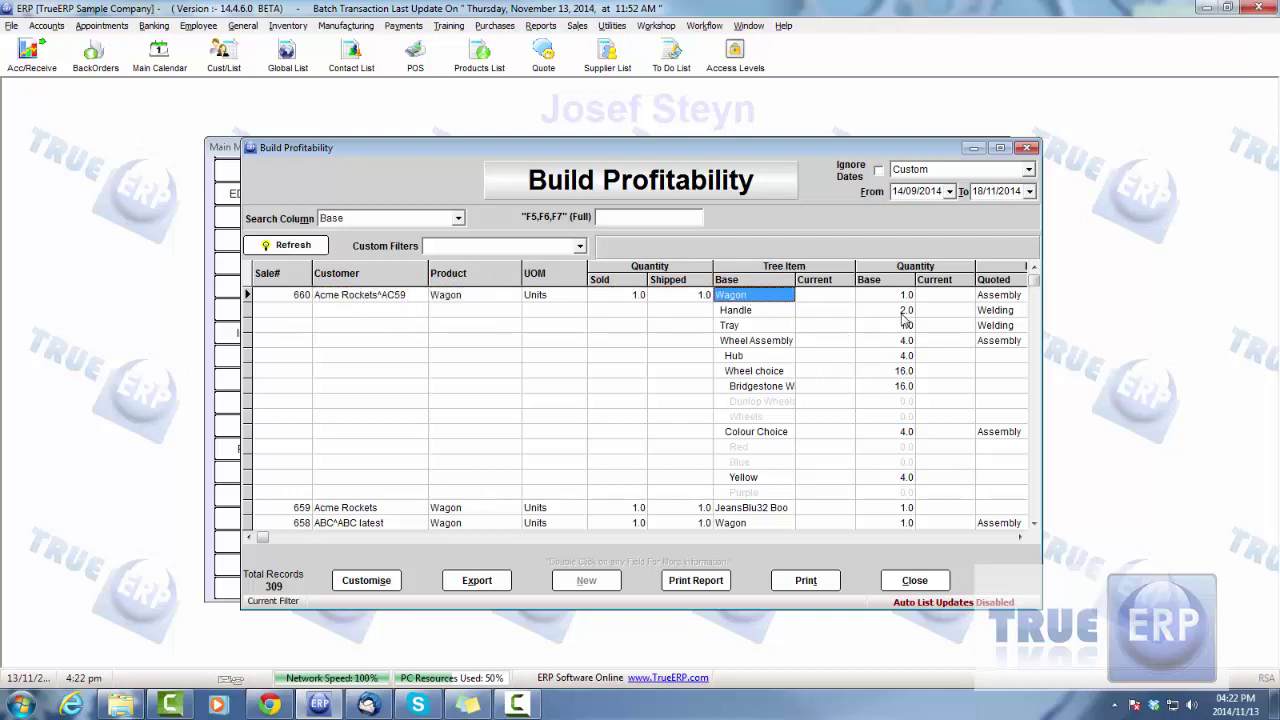
{"action": "left_click", "coordinate": [1020, 538]}
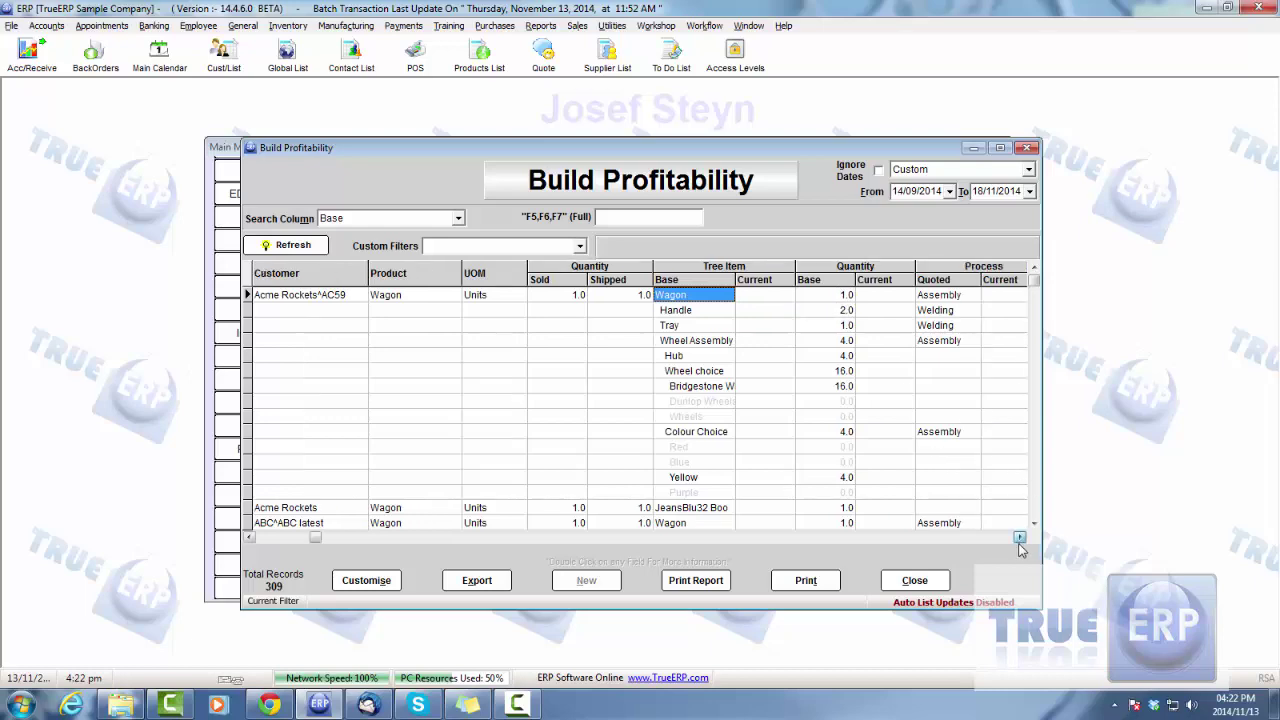
{"action": "left_click", "coordinate": [912, 580]}
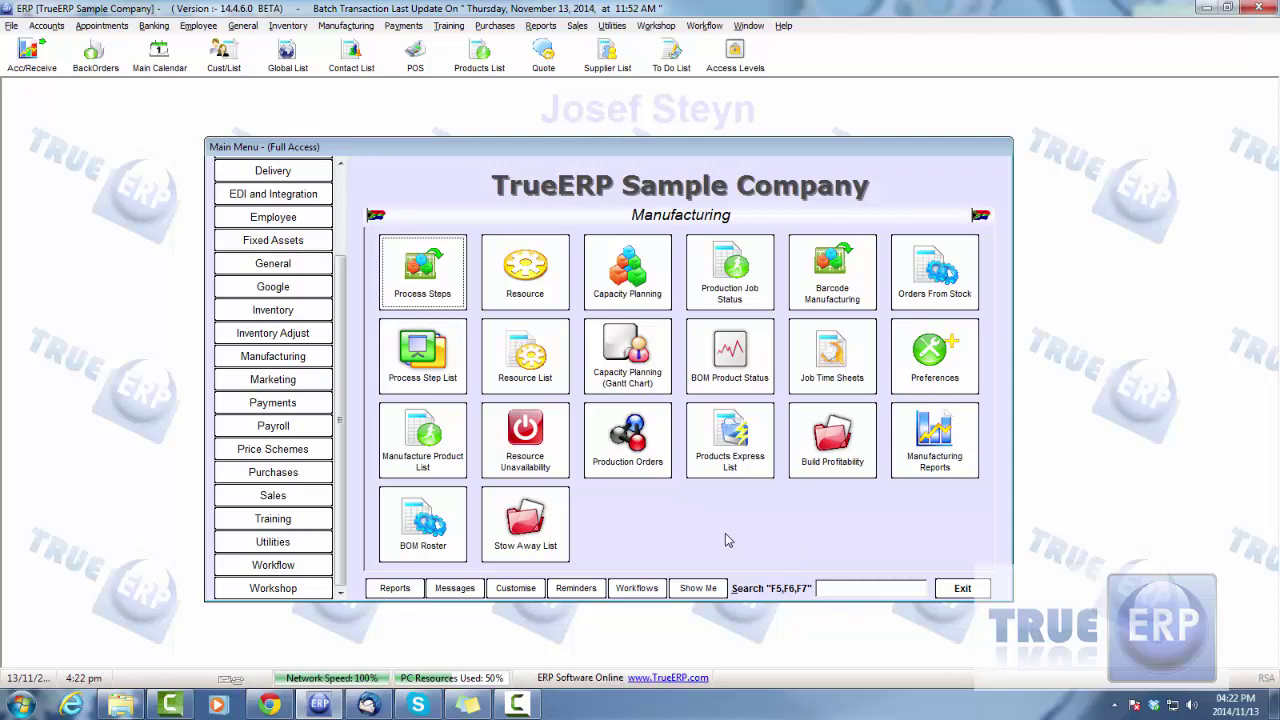
- View the Job Time Sheets report from the manufacturing reports, refresh it and close it
{"action": "left_click", "coordinate": [955, 457]}
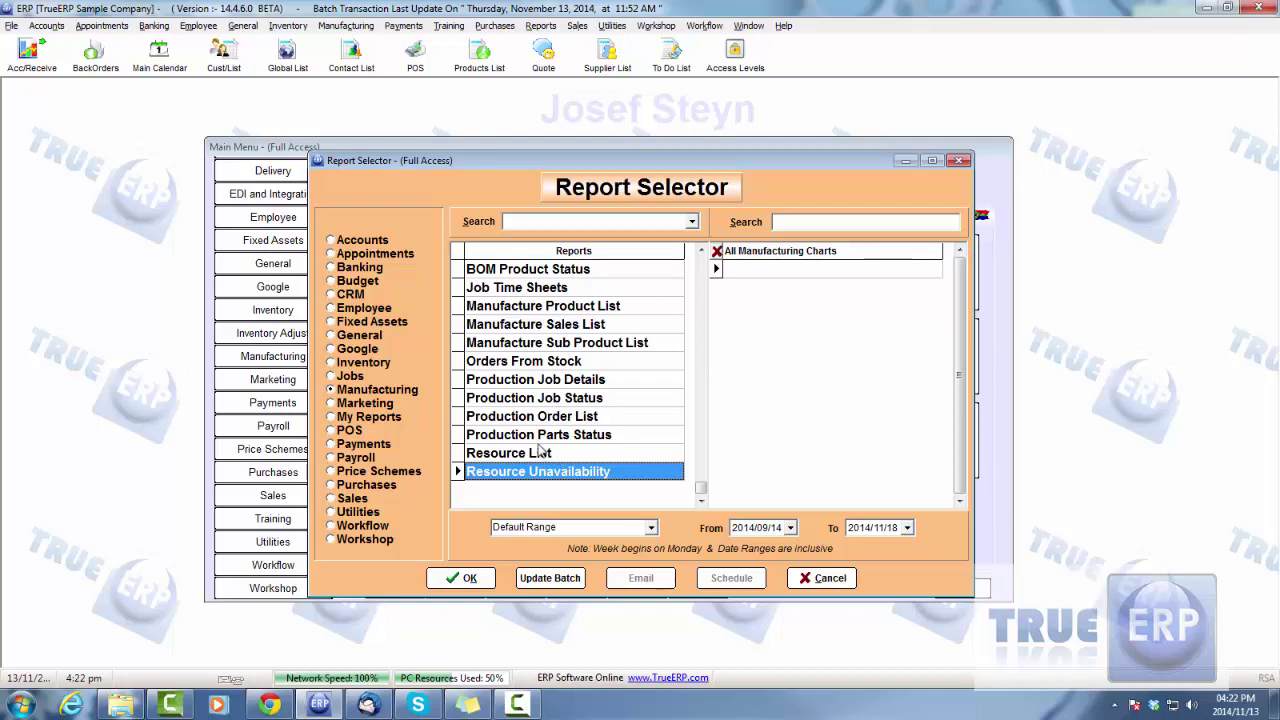
{"action": "double_click", "coordinate": [500, 288]}
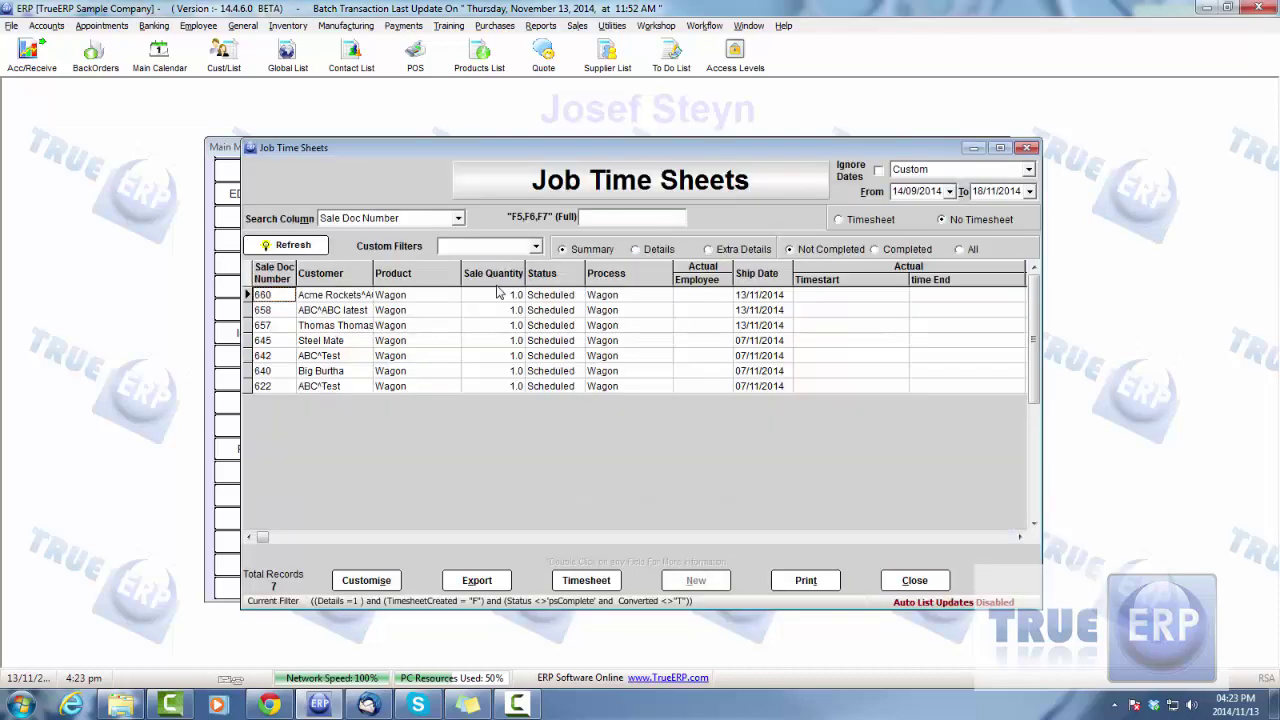
{"action": "left_click", "coordinate": [288, 245]}
{"action": "left_click", "coordinate": [884, 583]}
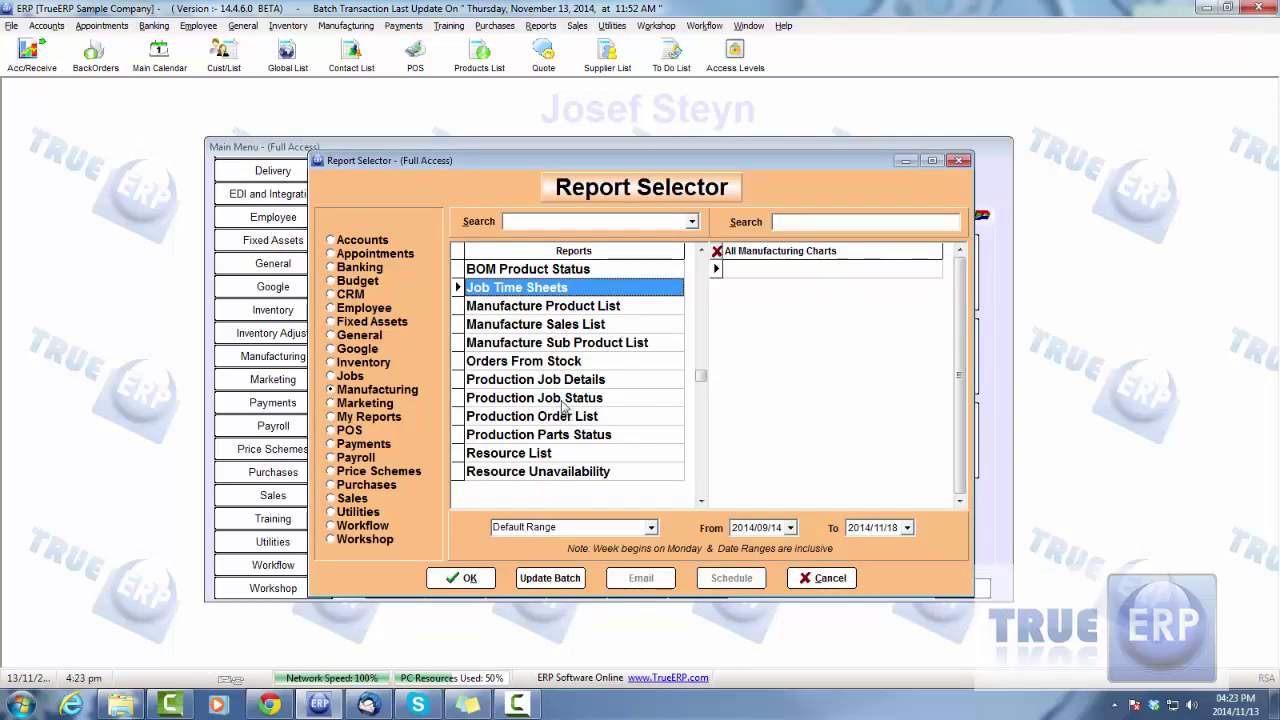
- View the Production Job Status report, and close both the report and the Report Selector
{"action": "left_click", "coordinate": [560, 398]}
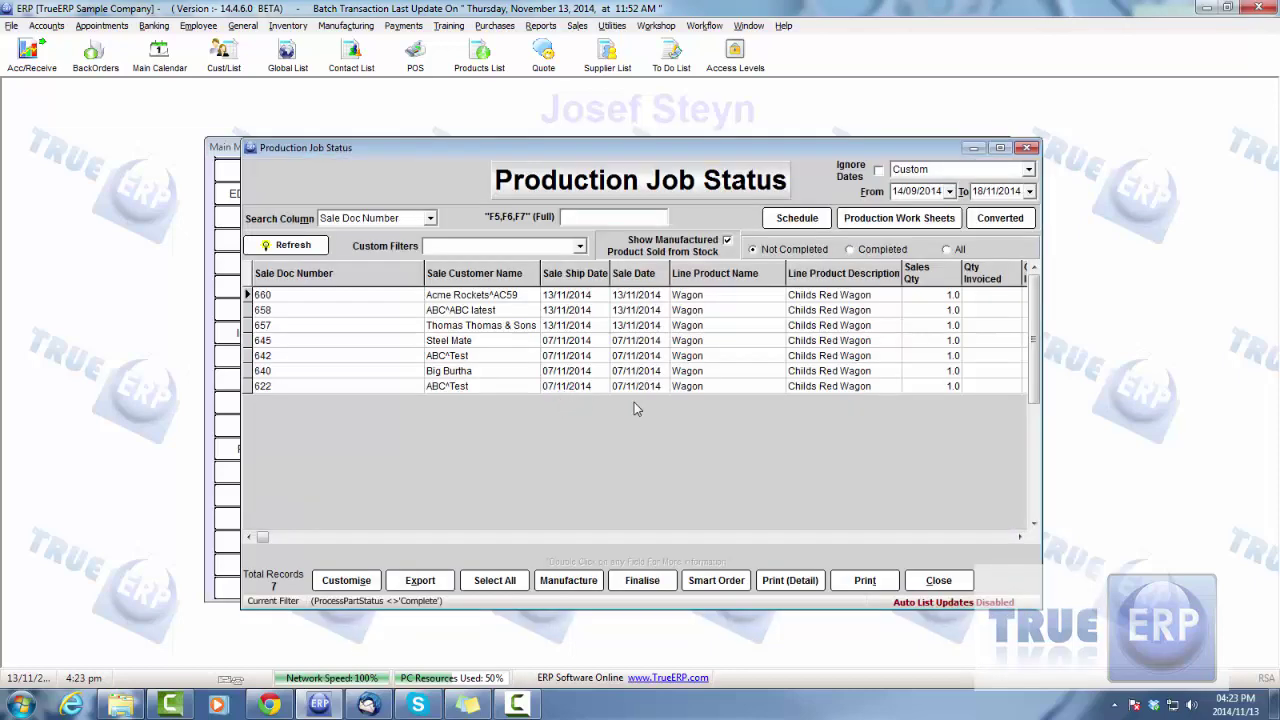
{"action": "left_click", "coordinate": [942, 585]}
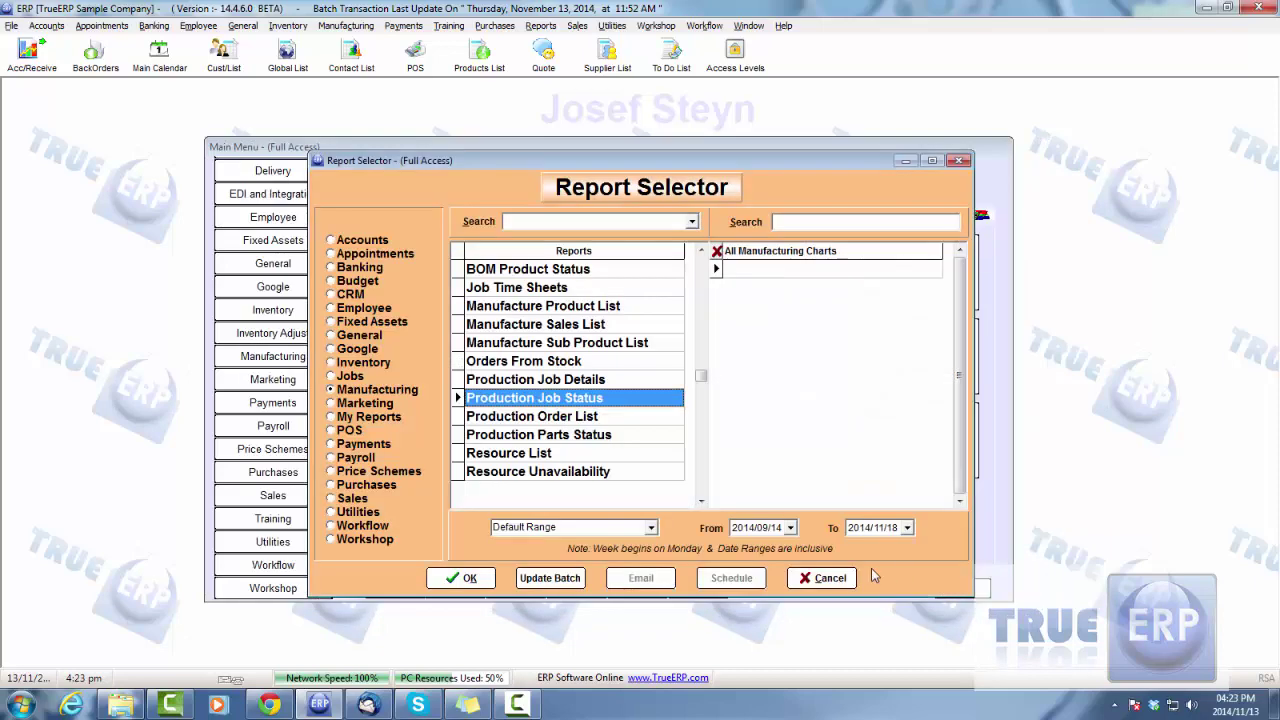
{"action": "left_click", "coordinate": [815, 577]}
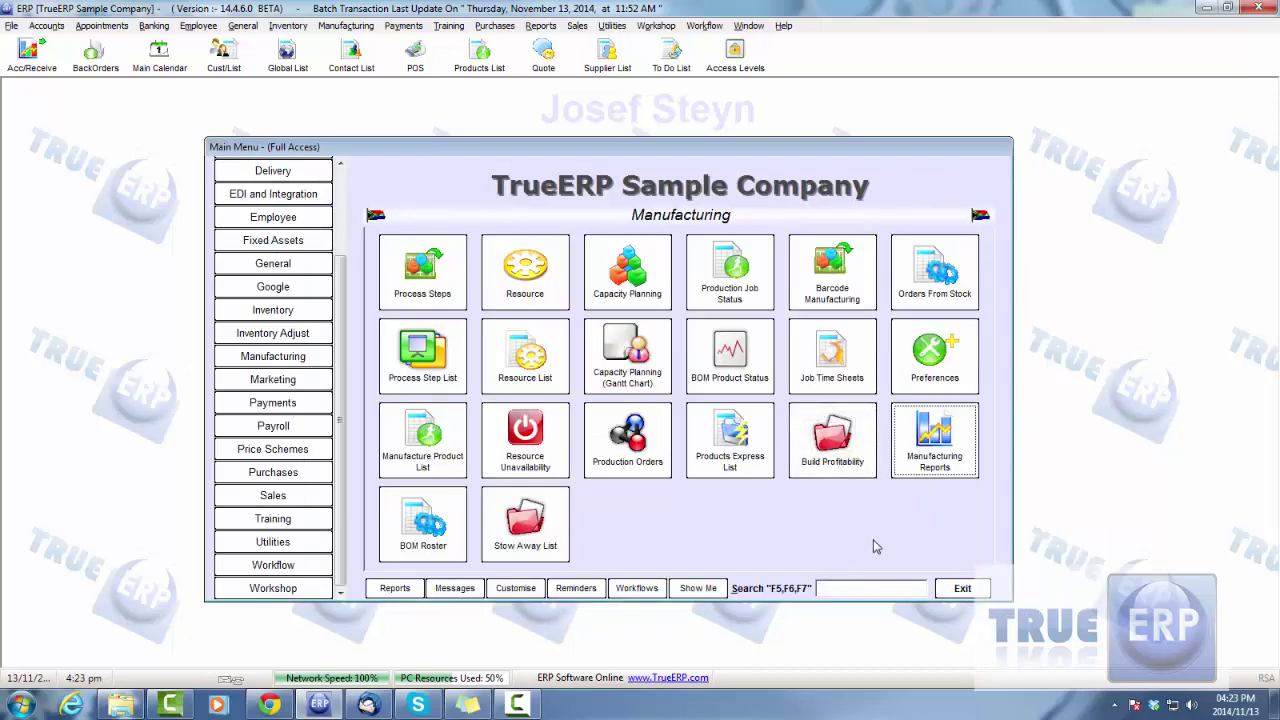